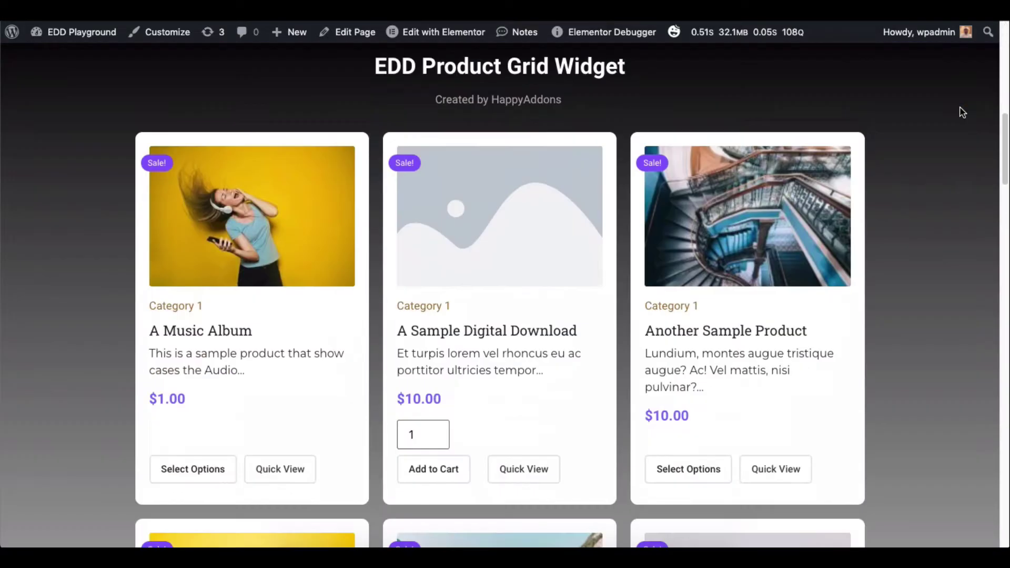
- Look through the demo page's EDD product grid, product carousel, category grid and category carousel widgets
scroll(962, 112, down, 20)
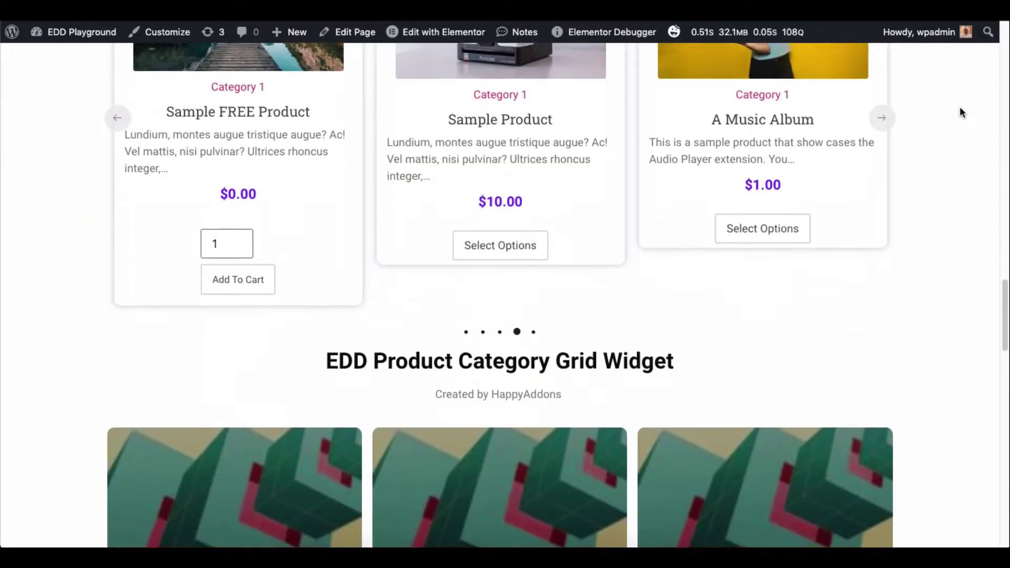
scroll(960, 112, down, 9)
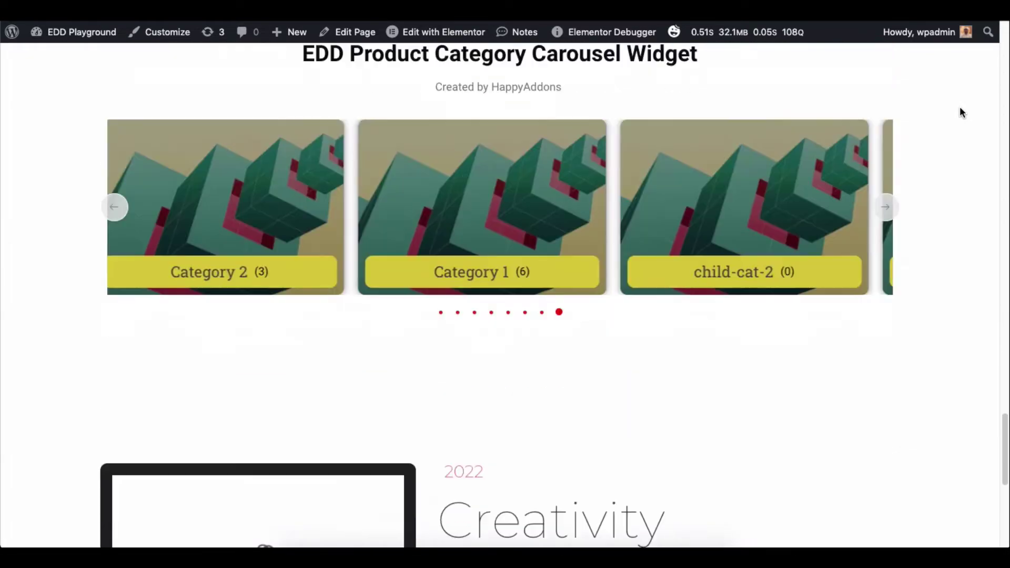
scroll(960, 112, up, 7)
scroll(960, 112, up, 20)
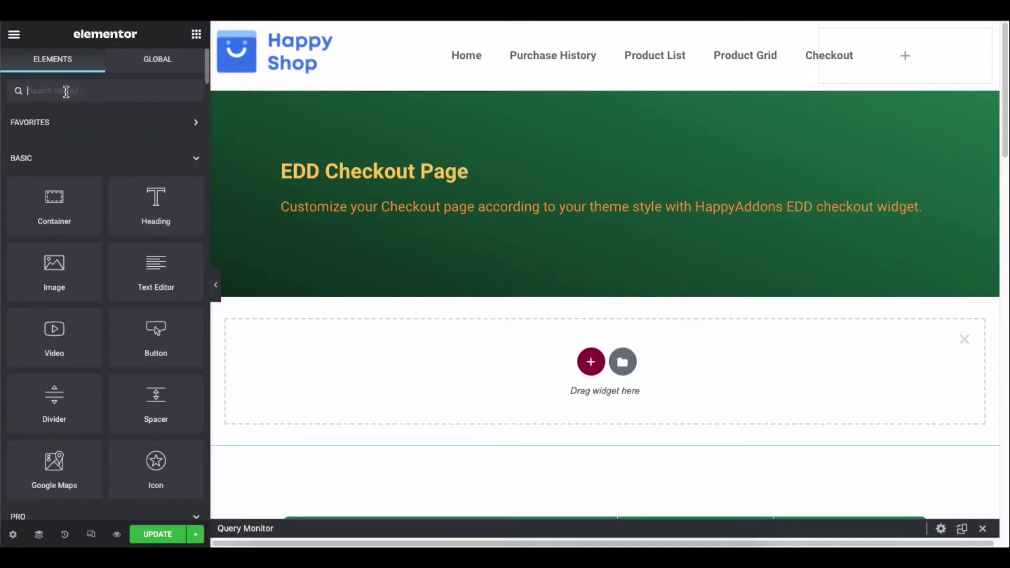
- Search the widgets for "checkout" and place the EDD Checkout widget in the empty container below the banner
text(checkout)
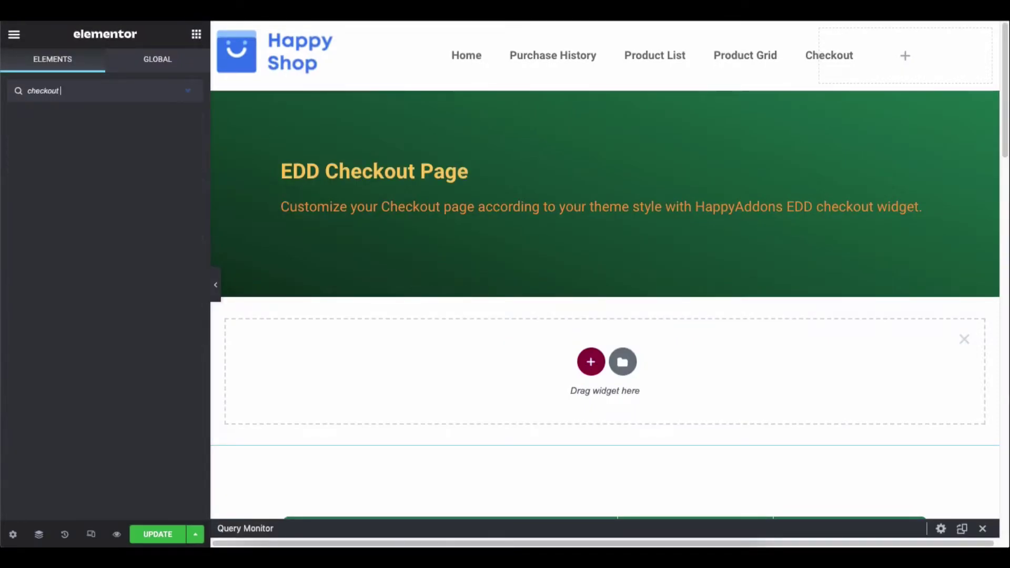
key(BackSpace)
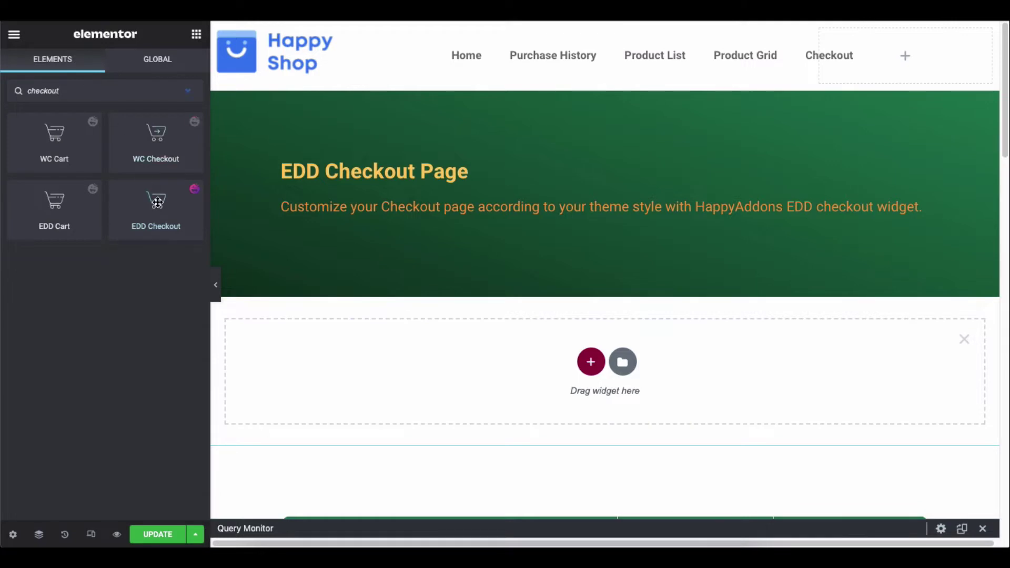
drag(155, 213, 485, 346)
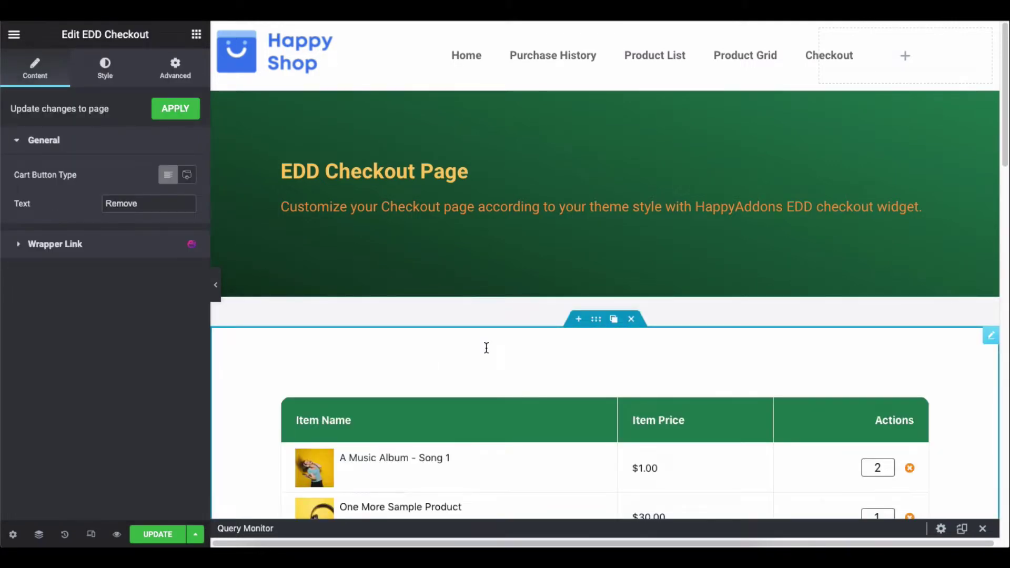
- Examine the checkout layout, including the cart table, discount section, personal info fields and purchase total
scroll(486, 348, down, 2)
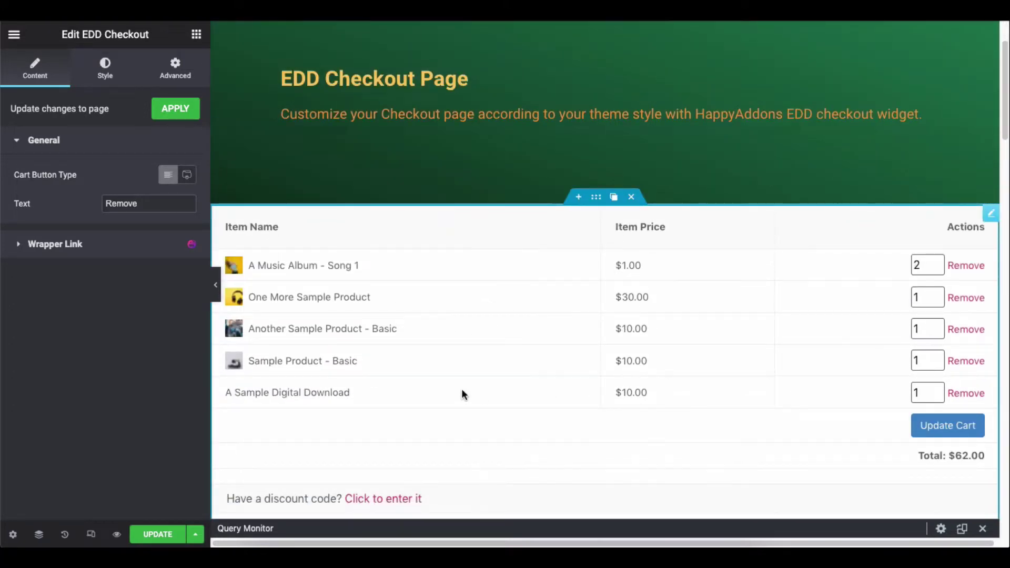
scroll(462, 394, down, 8)
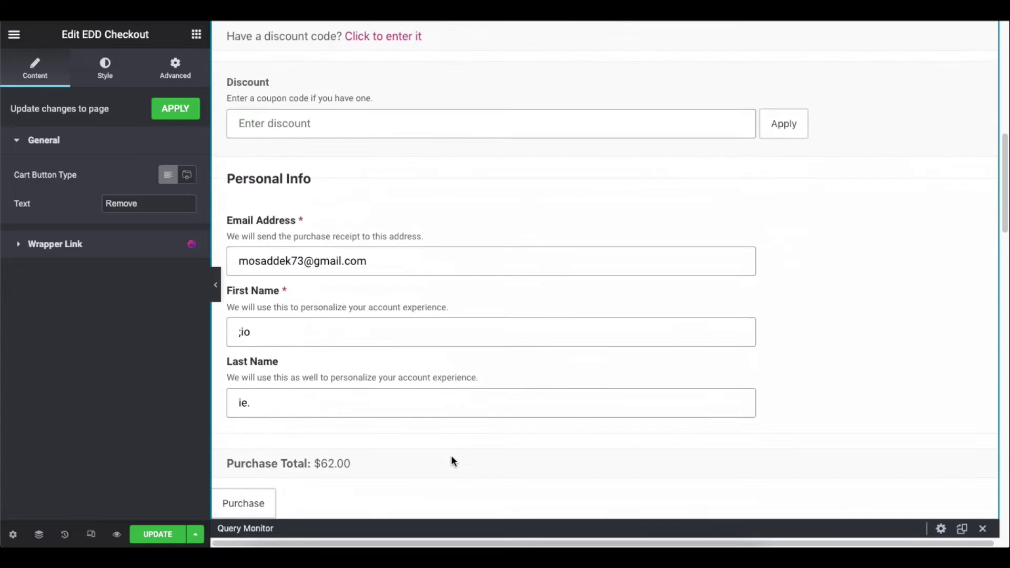
scroll(507, 436, up, 4)
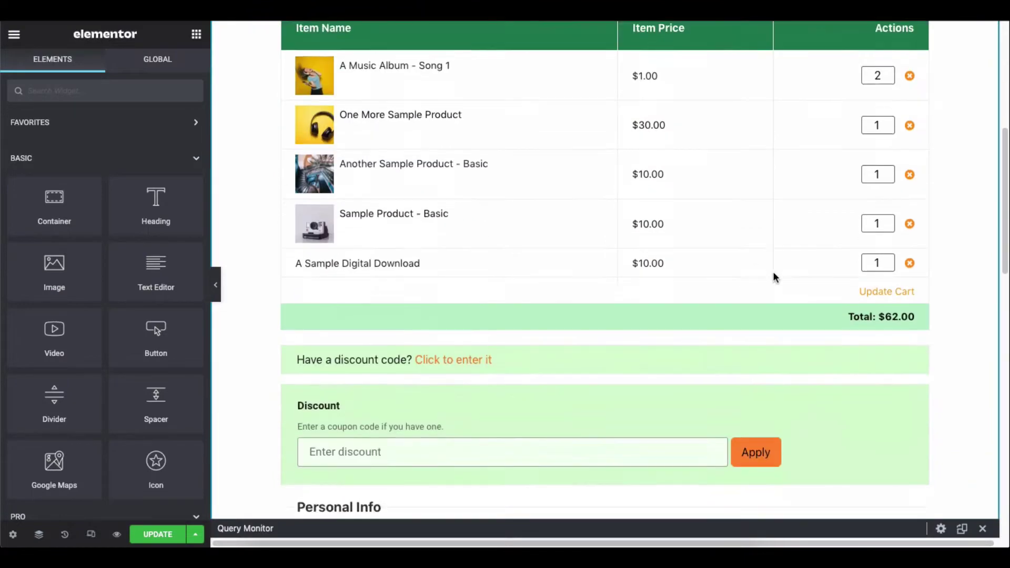
scroll(772, 272, down, 1)
scroll(772, 271, up, 13)
scroll(773, 271, down, 5)
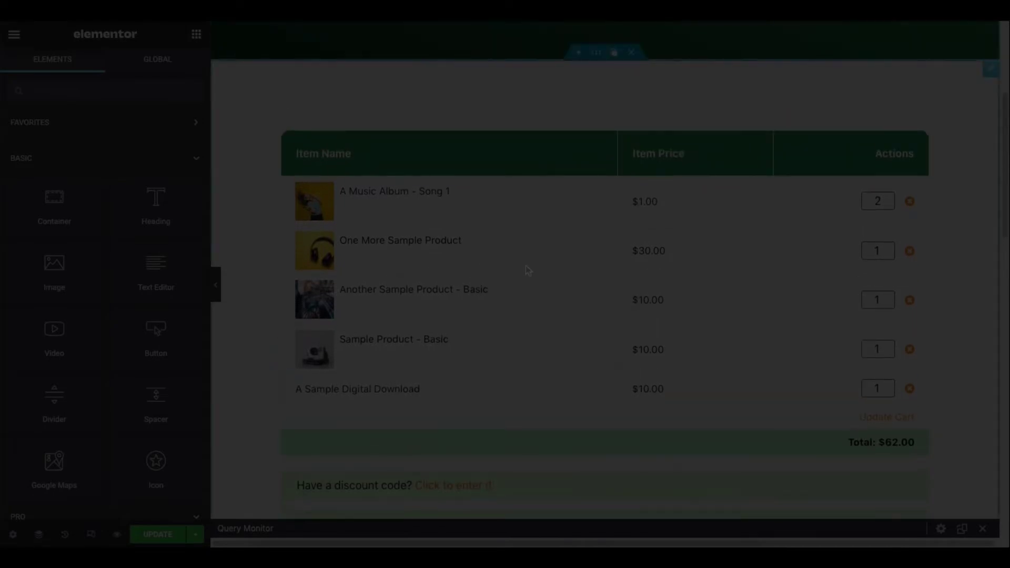
scroll(775, 276, down, 10)
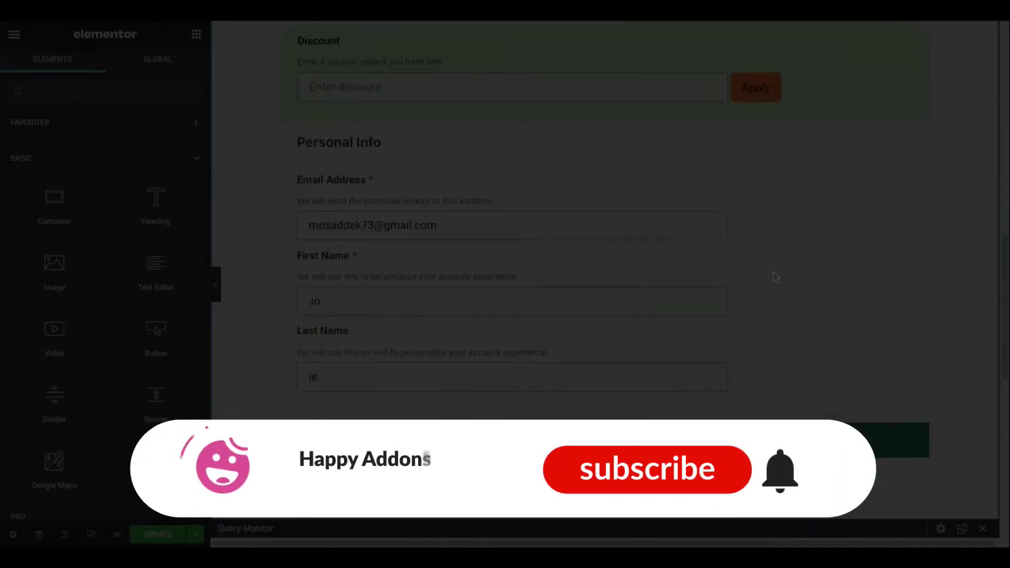
scroll(776, 278, up, 13)
scroll(777, 278, down, 5)
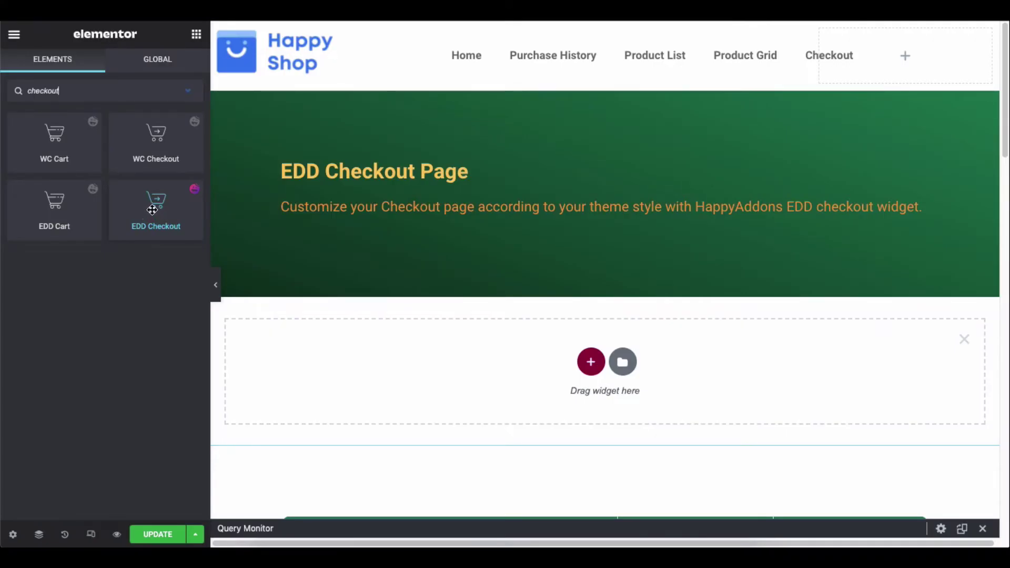
- Insert the EDD Checkout widget found by the "checkout" search into the empty container under the page banner
drag(159, 214, 485, 346)
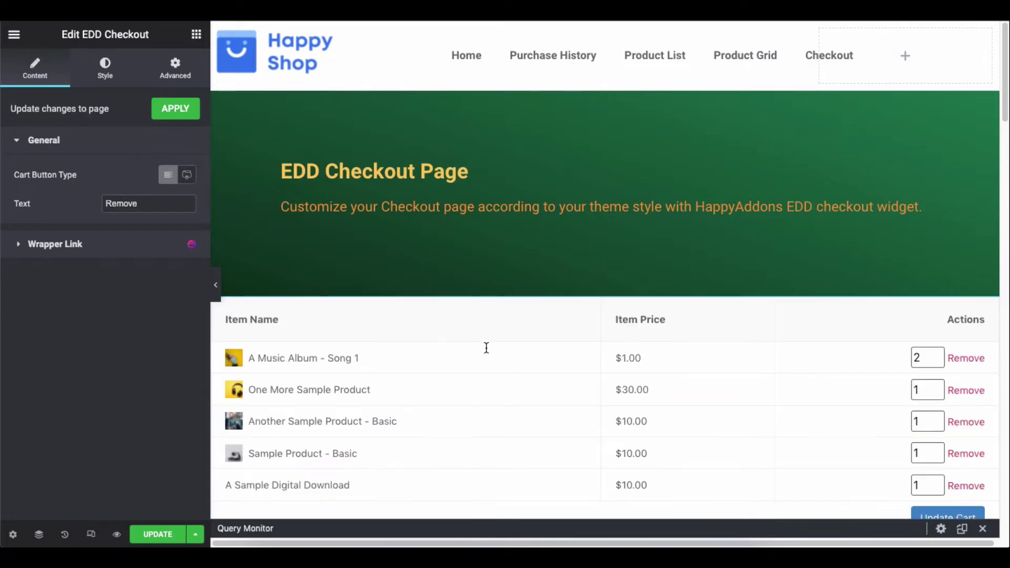
scroll(487, 348, down, 2)
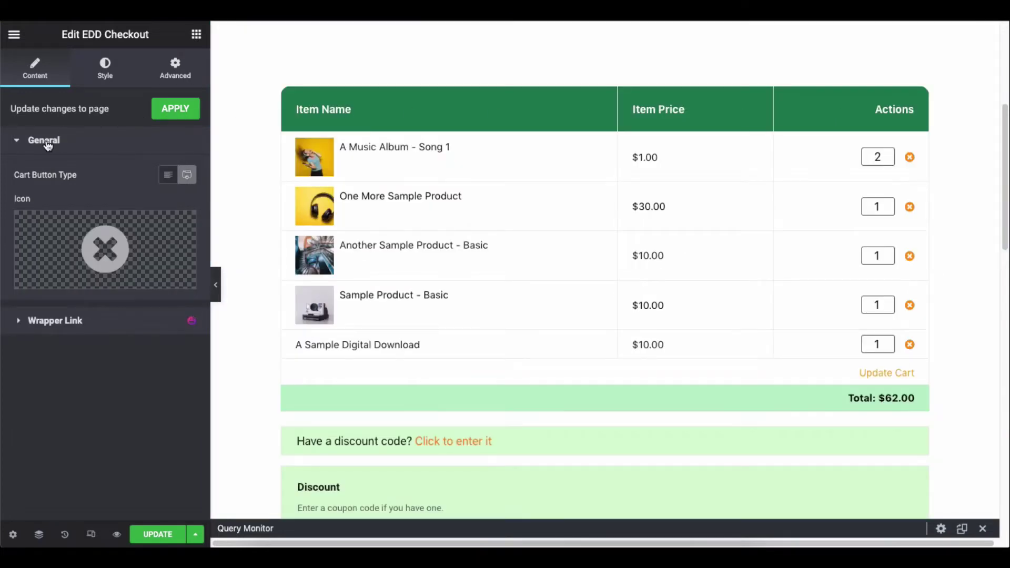
- Change the widget's cart button type to Text and set the button text to "Cancel"
click(48, 146)
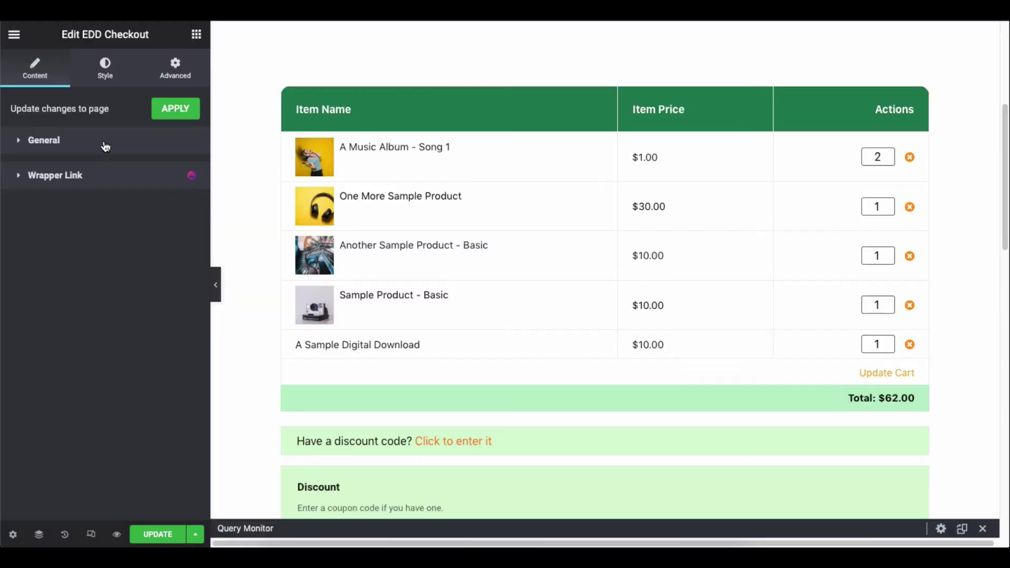
click(110, 145)
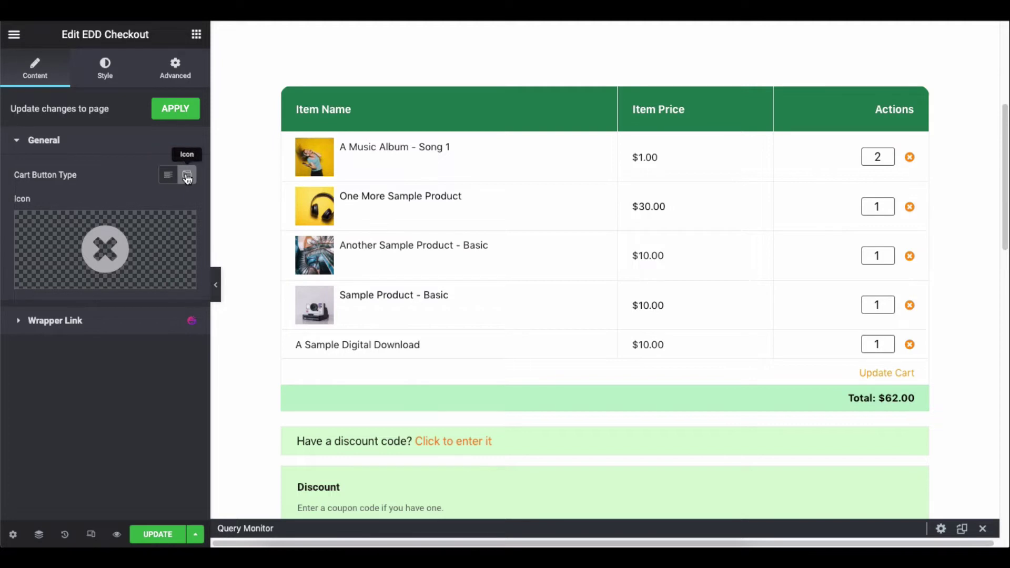
click(168, 178)
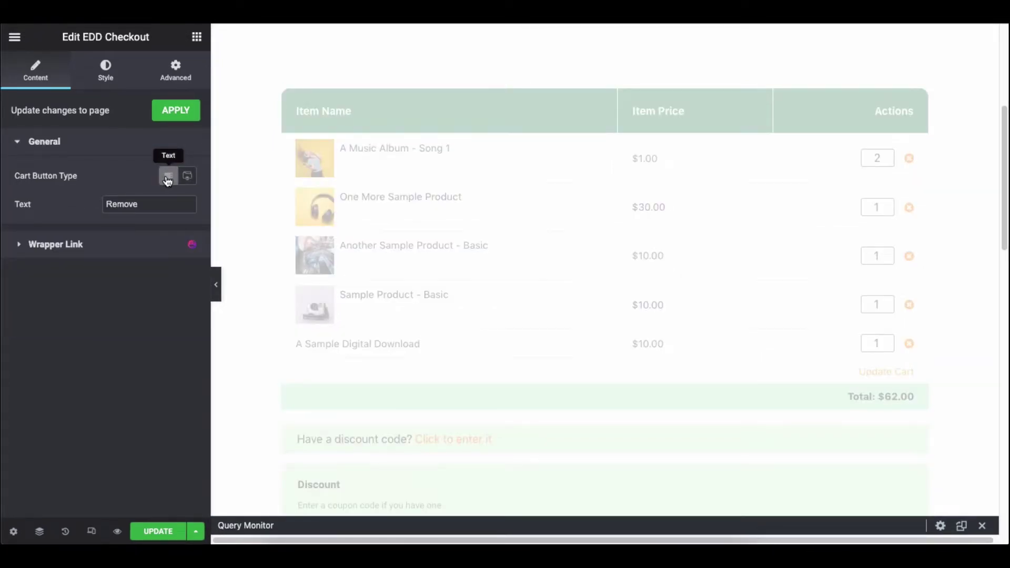
double_click(172, 205)
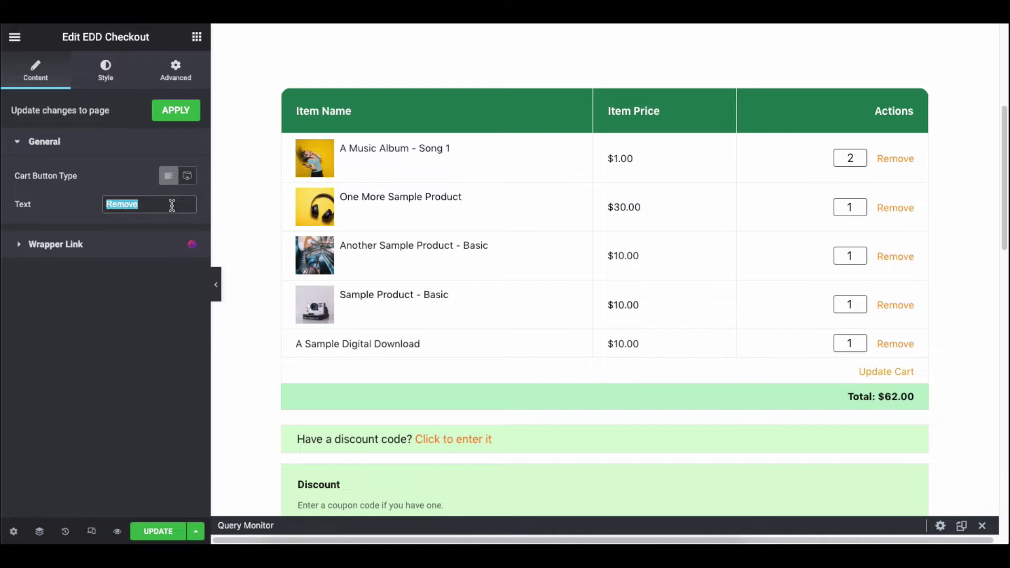
text(Cancel)
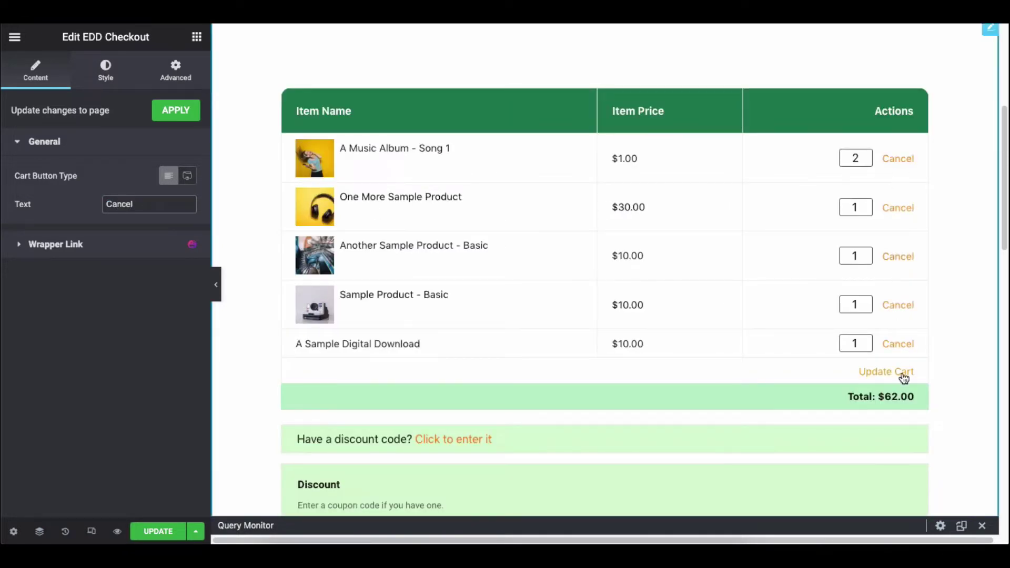
- Switch the cart button type back to Icon and browse the icon library without choosing another icon
click(188, 177)
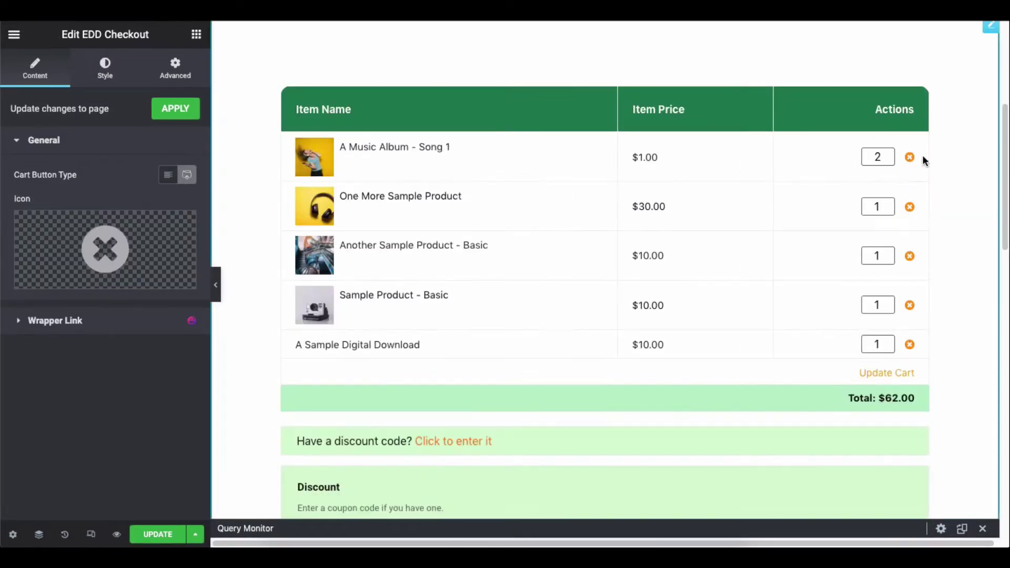
click(105, 250)
scroll(681, 264, down, 10)
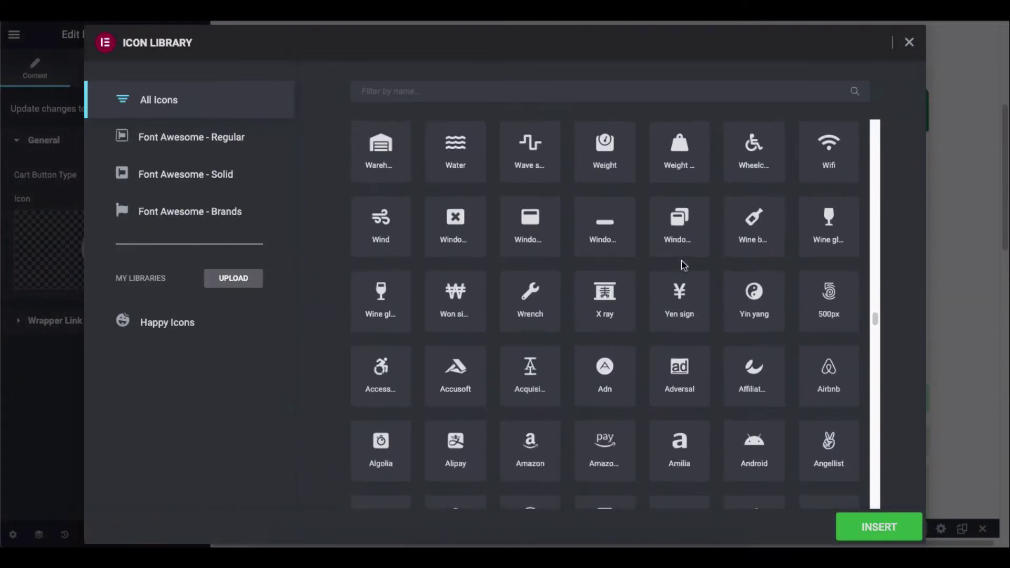
scroll(681, 264, up, 15)
click(909, 42)
click(78, 141)
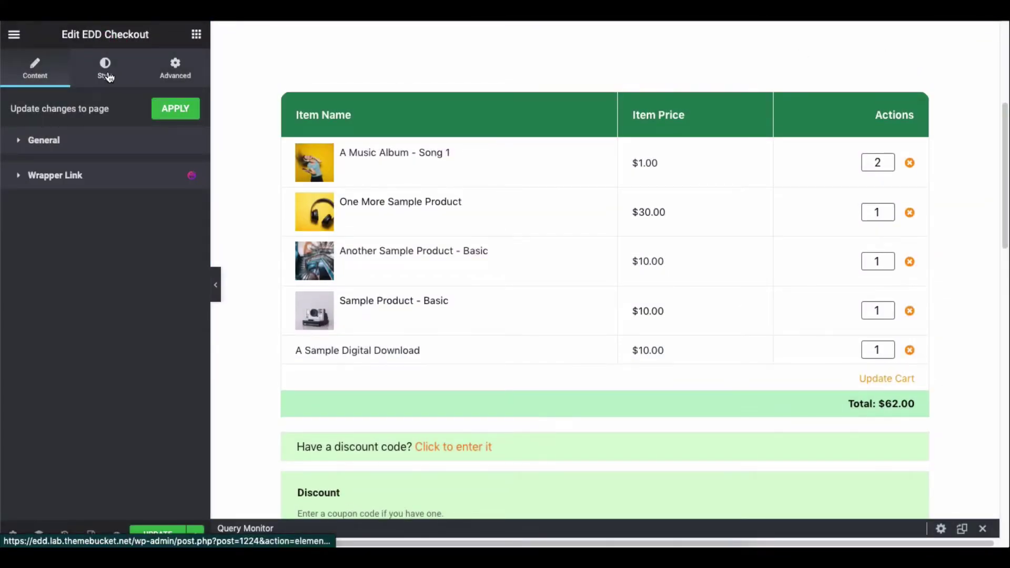
- Examine the checkout cart table's background style options, including the classic and gradient types and the colour picker
click(107, 74)
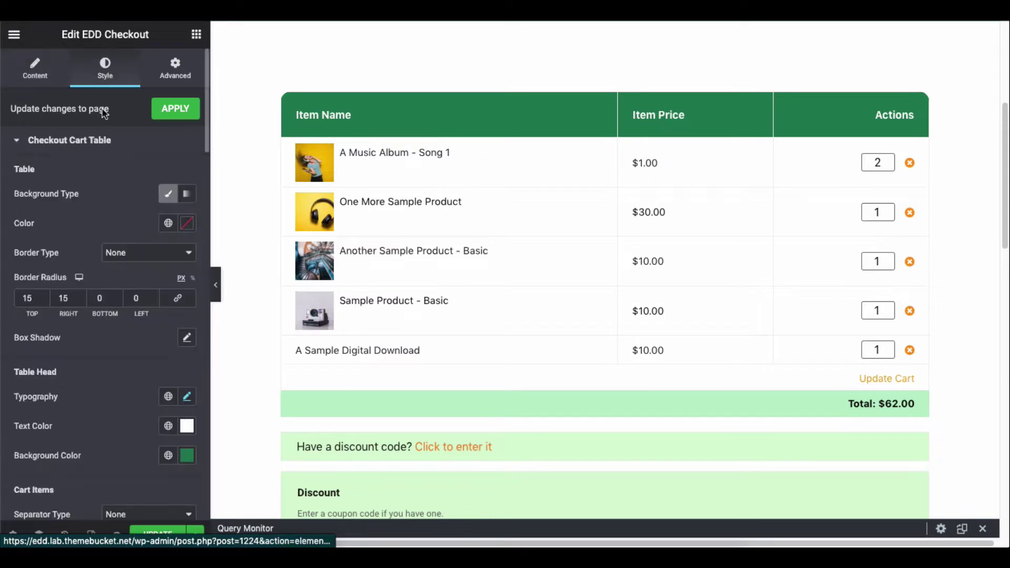
click(102, 141)
click(86, 143)
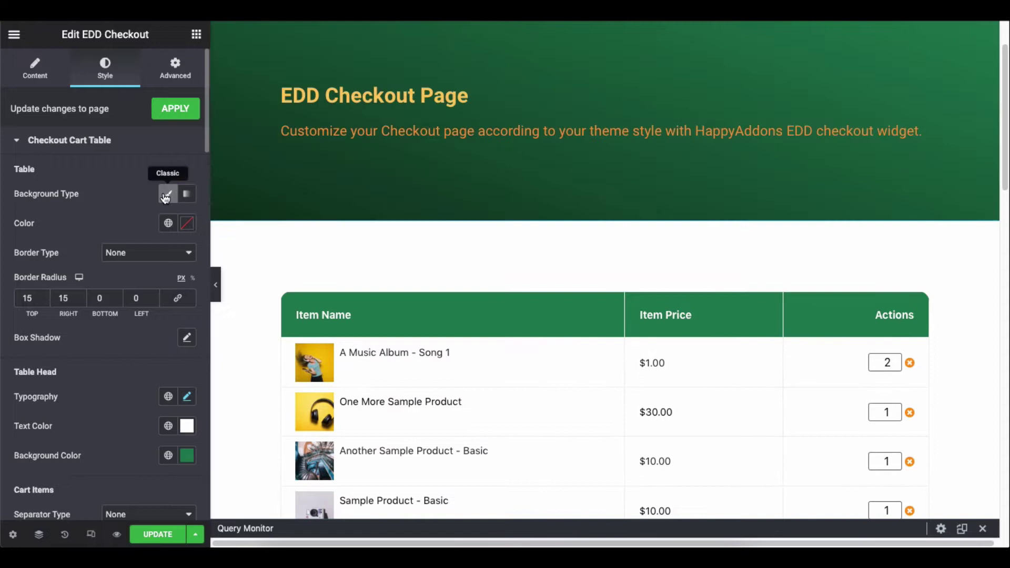
click(186, 195)
click(168, 196)
click(187, 223)
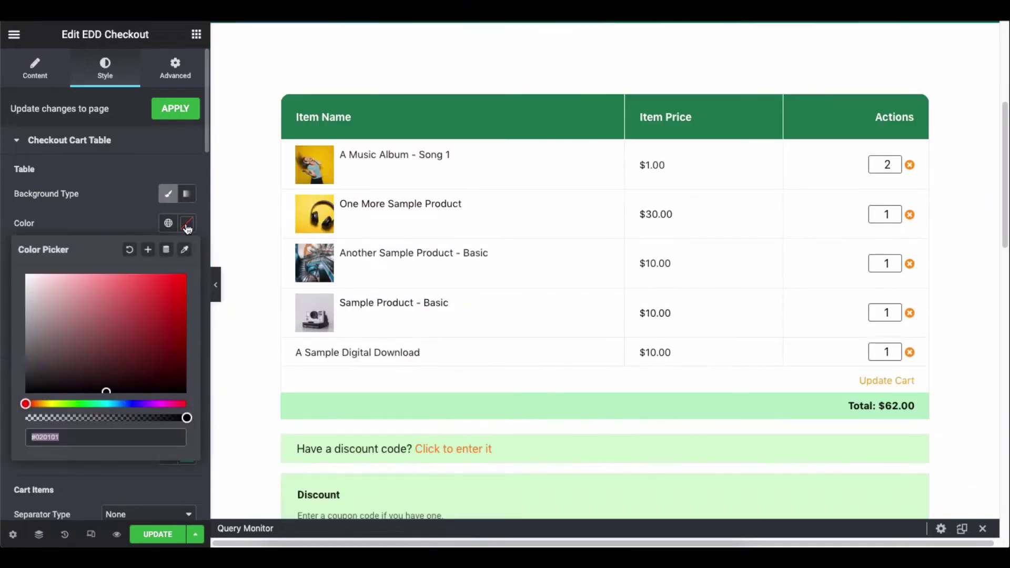
click(169, 295)
click(130, 290)
click(130, 250)
click(126, 229)
- Examine the cart table's border type, border radius and box shadow options
click(132, 255)
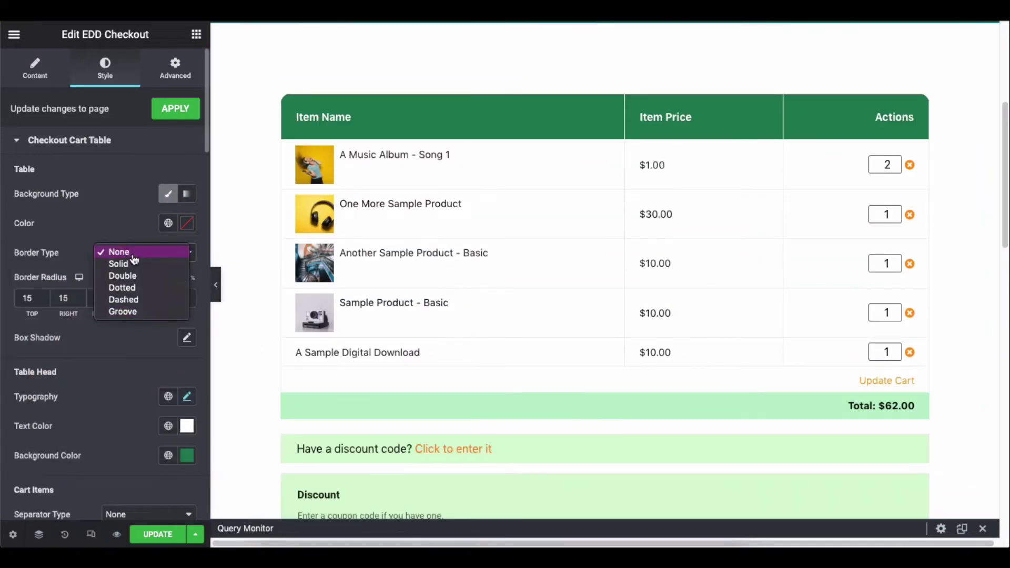
click(132, 256)
click(74, 299)
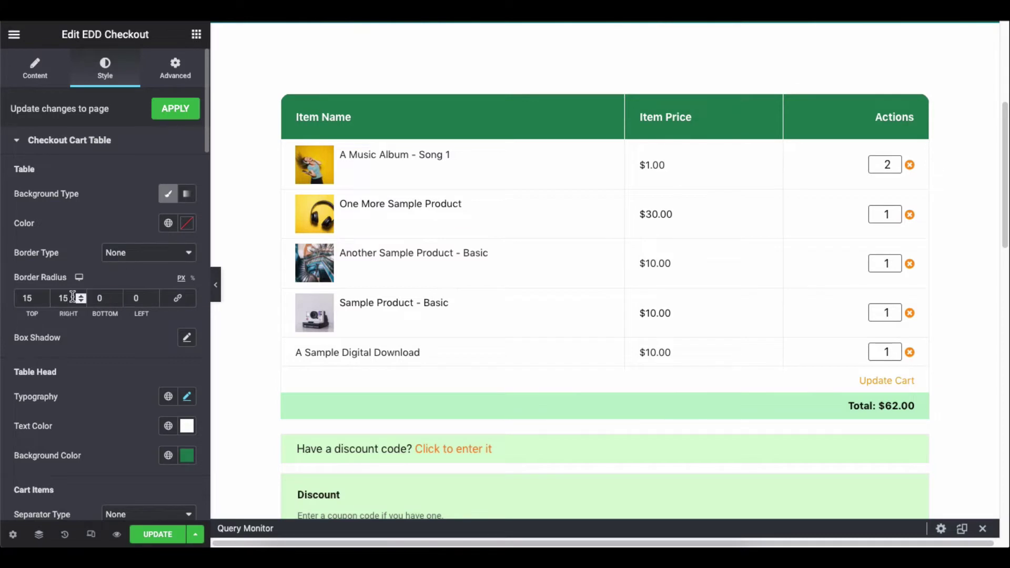
scroll(81, 298, down, 3)
click(187, 219)
click(149, 221)
scroll(149, 221, down, 4)
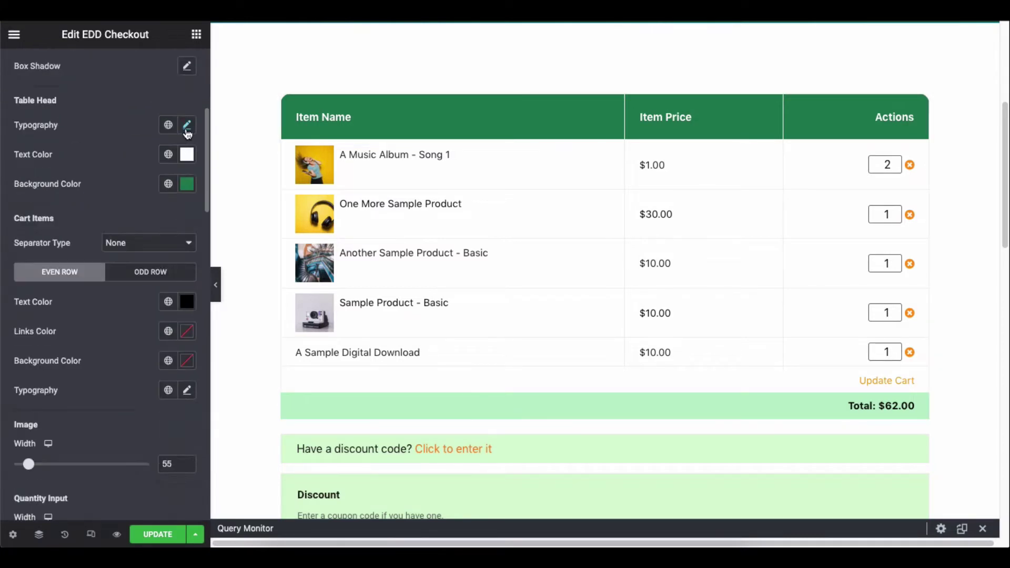
- Examine the table head's typography, text colour and background colour settings
click(187, 125)
click(144, 190)
click(119, 265)
click(142, 146)
click(187, 154)
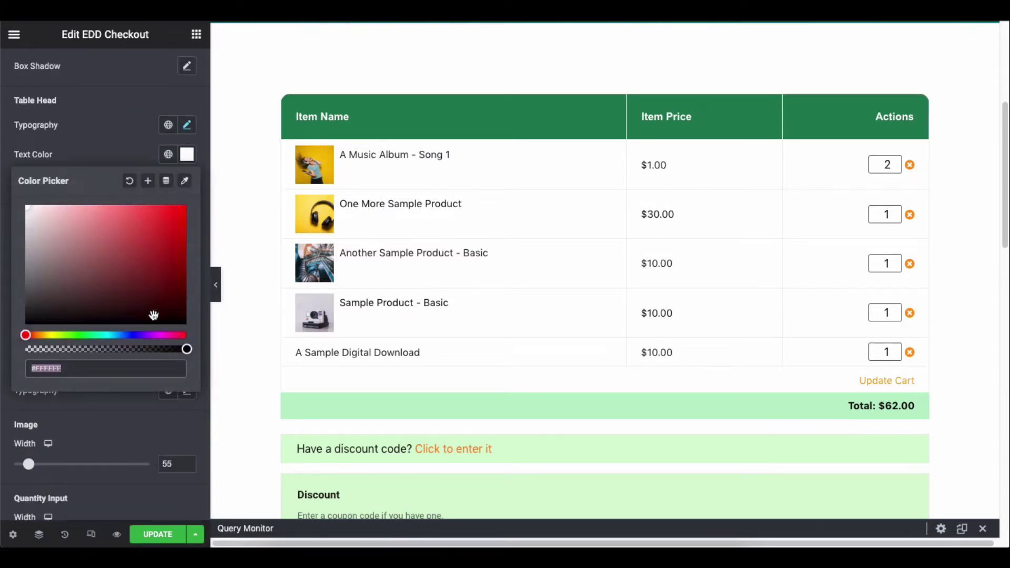
click(136, 158)
click(187, 184)
click(167, 322)
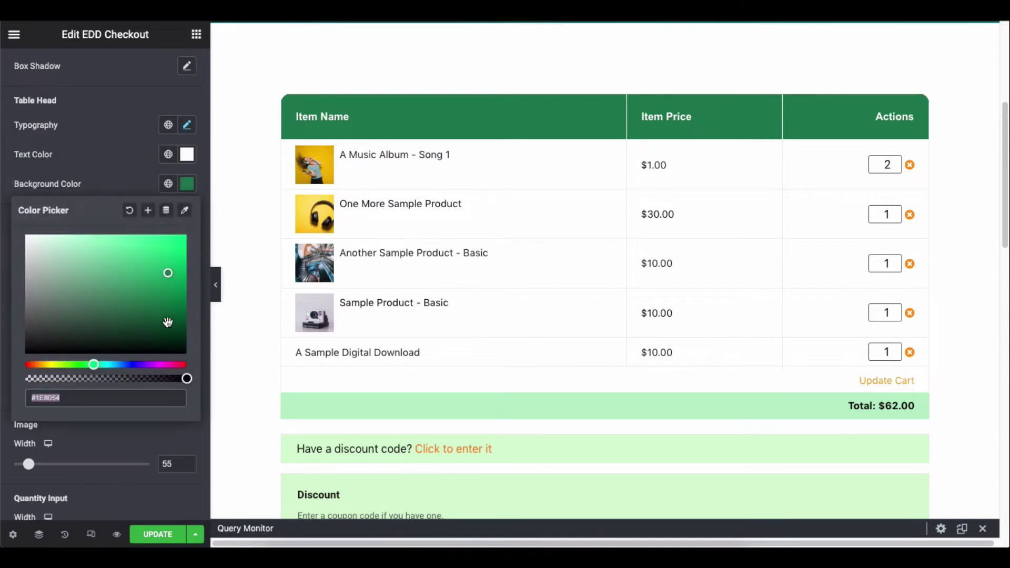
click(166, 267)
click(149, 293)
click(111, 185)
- Examine the cart items' separator types and the separate style settings for even and odd rows
click(132, 244)
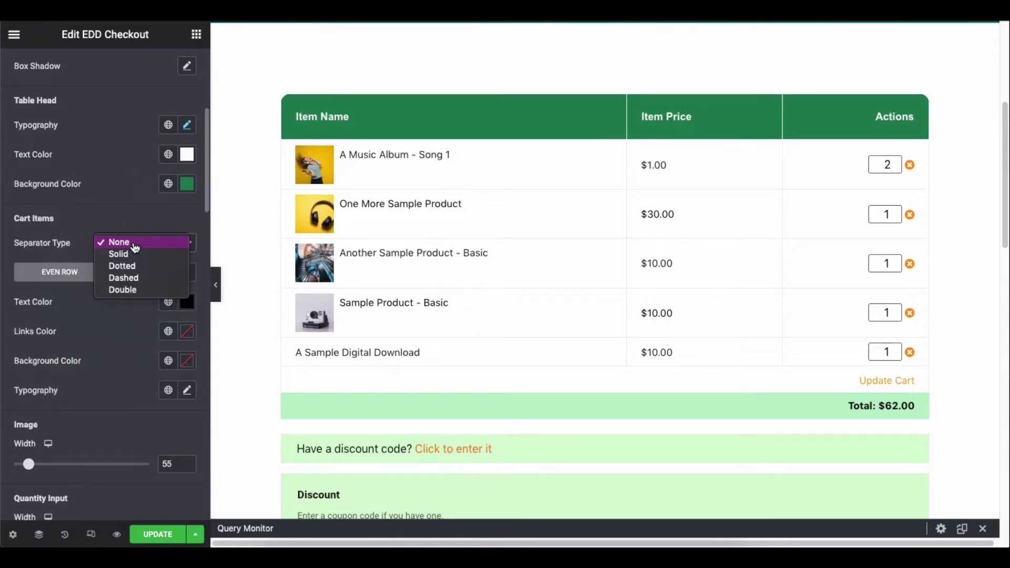
click(132, 244)
click(161, 273)
click(65, 273)
- Set the image width in the checkout cart table to 60
scroll(65, 274, down, 3)
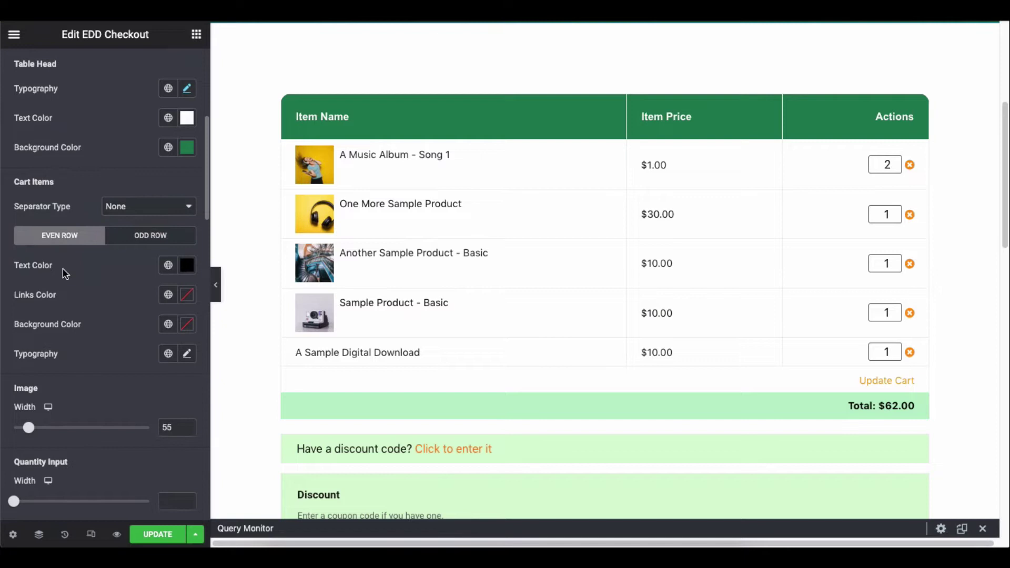
double_click(178, 287)
text(60)
scroll(130, 309, down, 2)
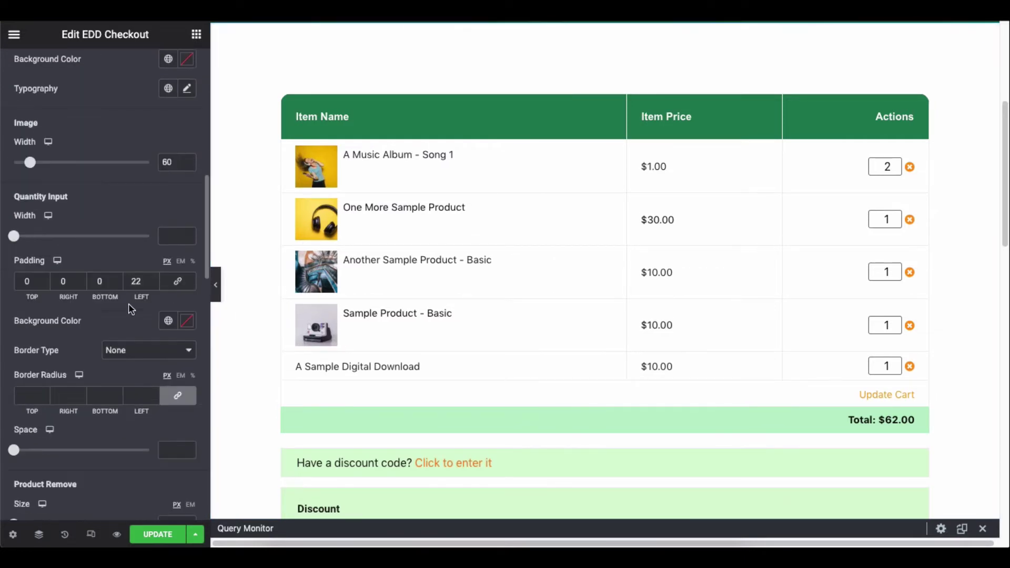
- Try a width of 10 for the quantity input and clear the value again
click(173, 232)
text(10)
key(BackSpace)
key(BackSpace)
- Examine the quantity input's padding, background colour, border type and border radius options
click(147, 281)
scroll(141, 271, down, 1)
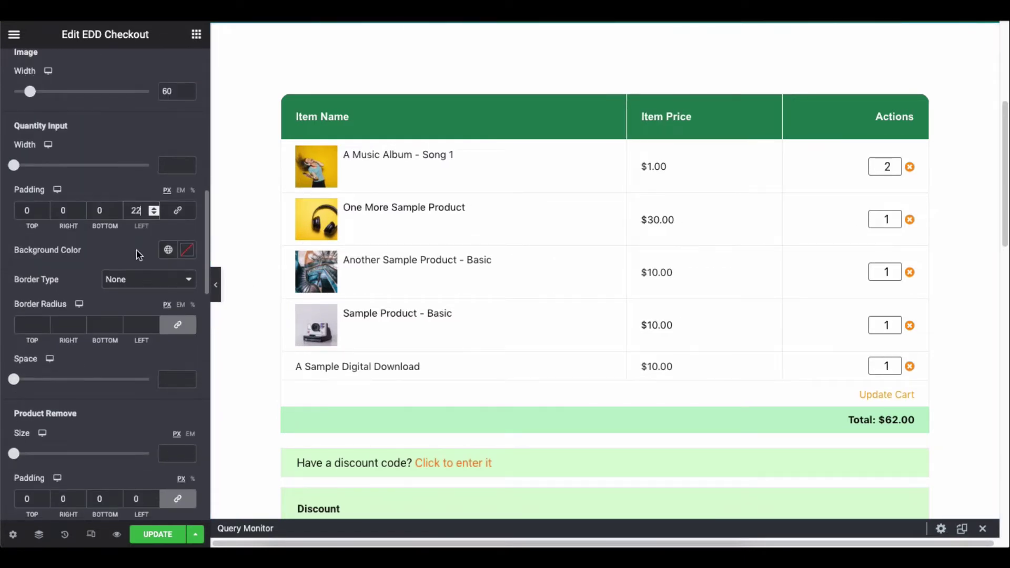
click(187, 251)
click(164, 318)
click(132, 277)
click(134, 279)
click(129, 355)
scroll(129, 316, down, 1)
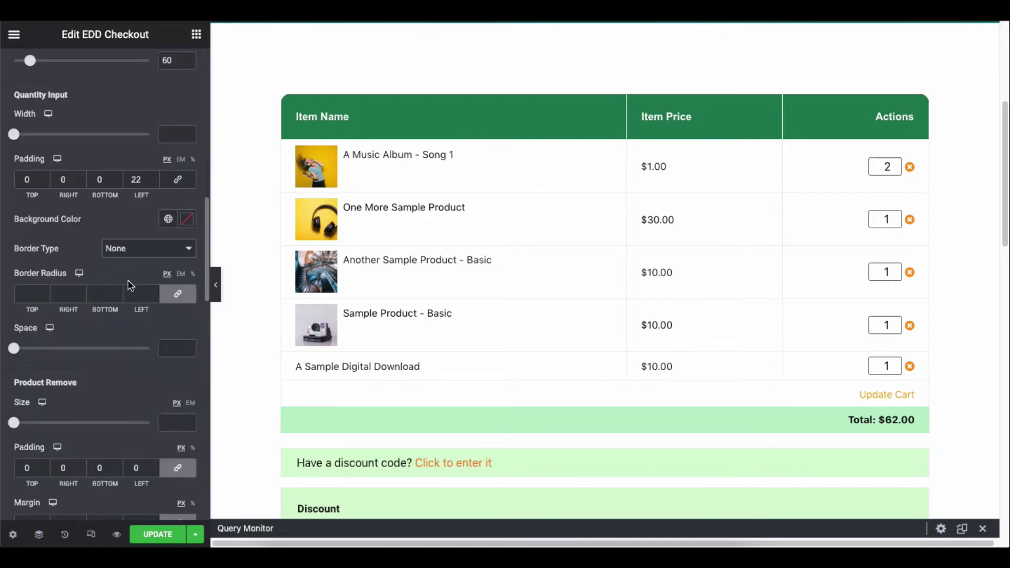
- Set the quantity input's border radius to 10 on all four sides
click(131, 293)
text(10)
scroll(129, 270, down, 3)
- Try a spacing of 10 for the quantity input and clear the value again
click(174, 193)
text(10)
key(BackSpace)
key(BackSpace)
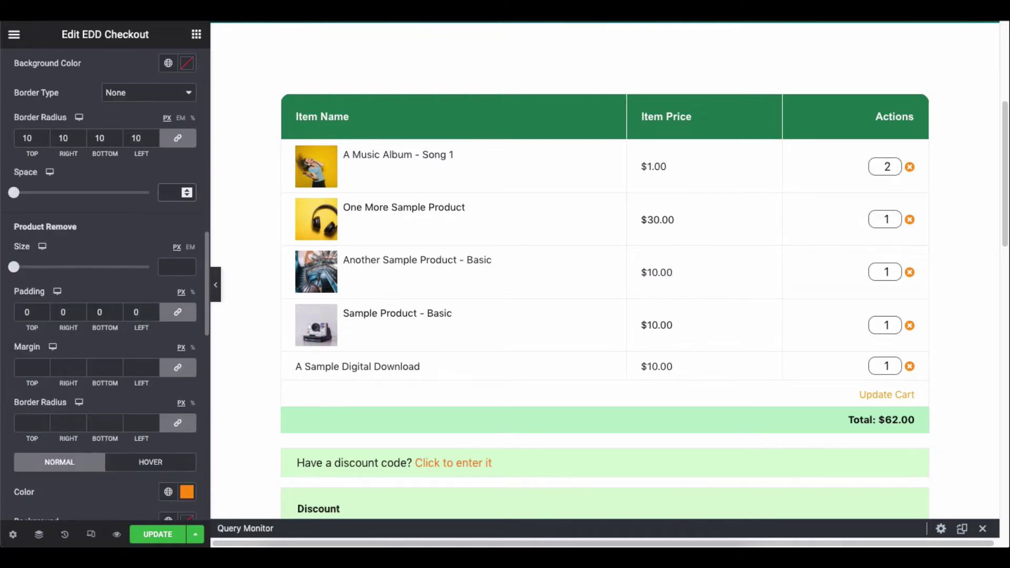
- Clear the trial padding of 10 on the product remove icon and look over its margin, border radius and colour settings
key(BackSpace)
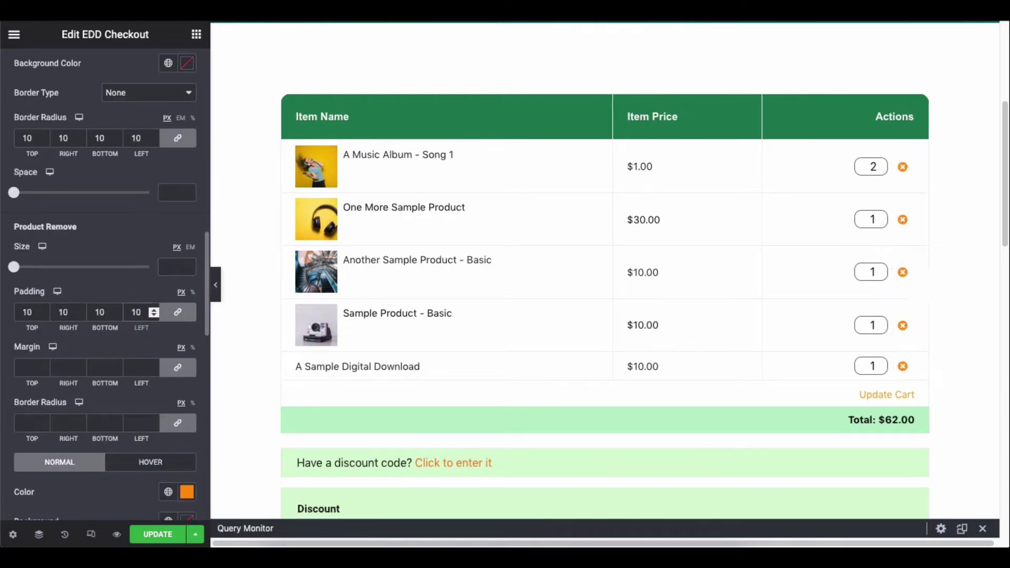
click(138, 369)
scroll(137, 358, down, 1)
scroll(138, 346, down, 2)
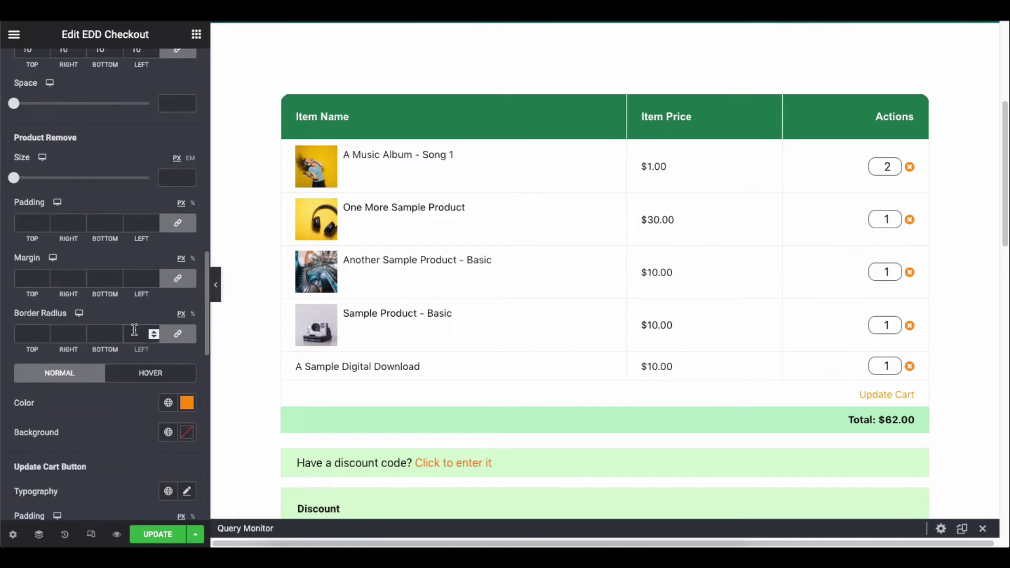
scroll(142, 311, down, 4)
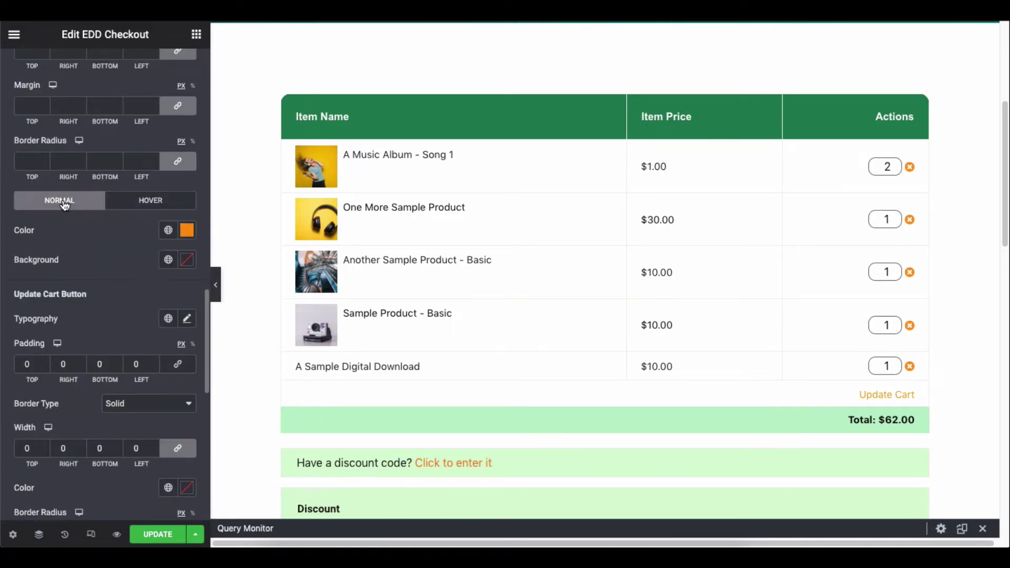
- Set the Update Cart button's font family to Tahoma
scroll(112, 235, down, 4)
click(185, 222)
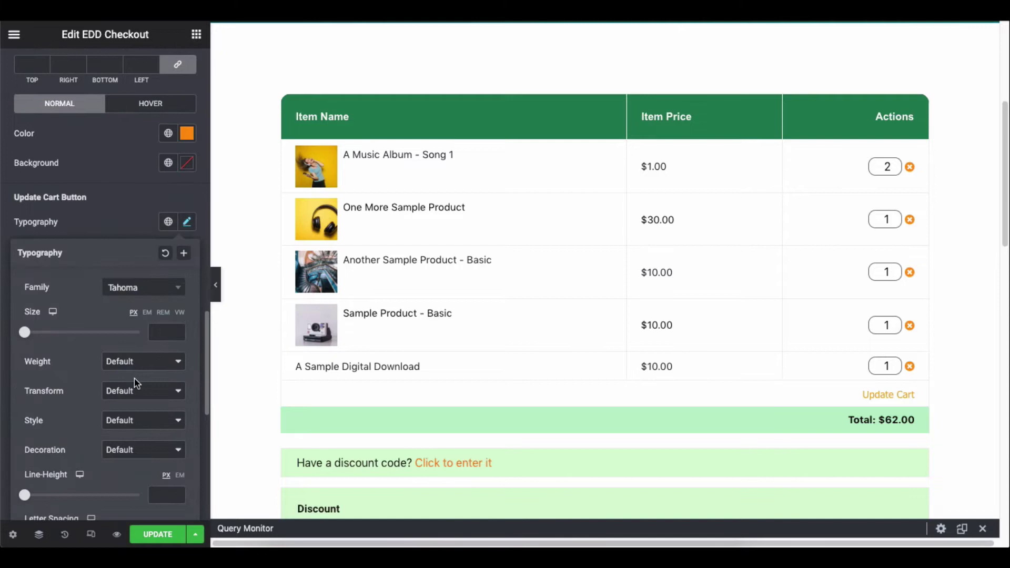
click(182, 223)
key(BackSpace)
key(BackSpace)
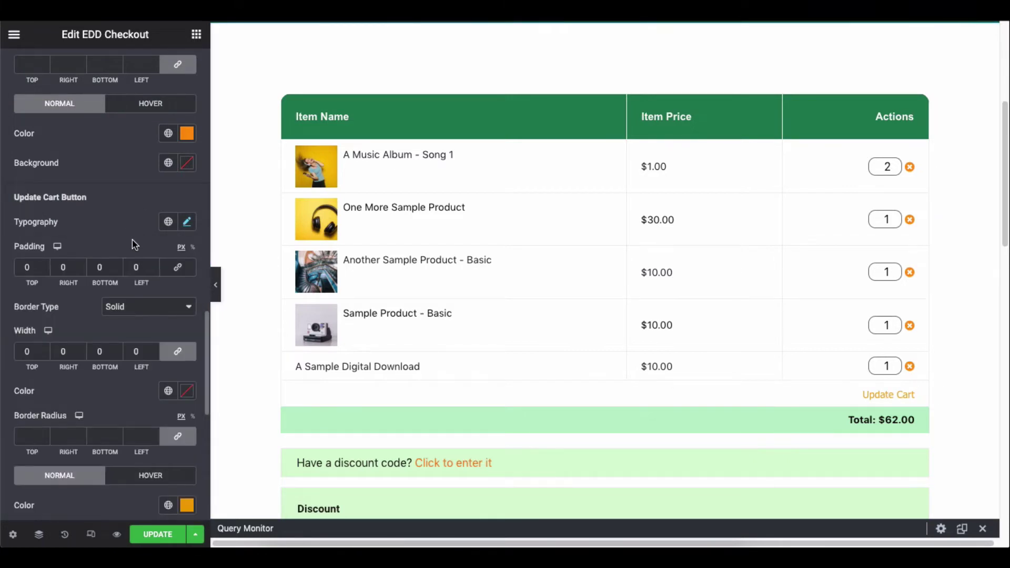
- Clear the Update Cart button's border width and look at its border type and border colour options
scroll(135, 243, down, 2)
click(129, 209)
click(130, 198)
click(130, 210)
click(129, 221)
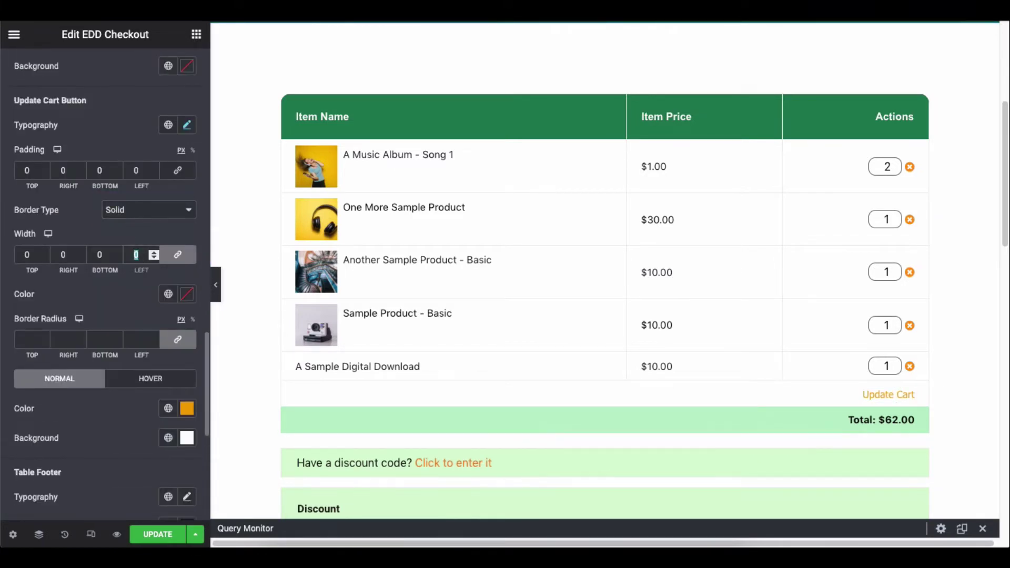
key(BackSpace)
click(187, 294)
click(145, 300)
- Try a border radius on the Update Cart button, clear it, and check the button's hover and normal states
scroll(143, 296, down, 2)
click(138, 230)
text(0)
key(BackSpace)
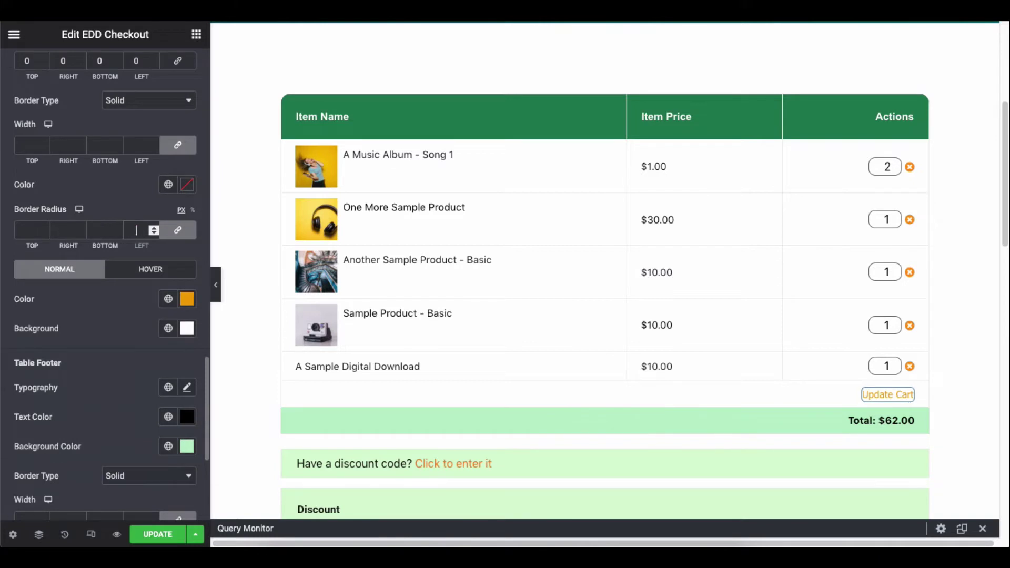
click(124, 273)
click(63, 274)
- Set the table footer's font family to Tahoma
scroll(62, 275, down, 2)
click(190, 283)
scroll(191, 286, down, 2)
click(138, 233)
click(130, 322)
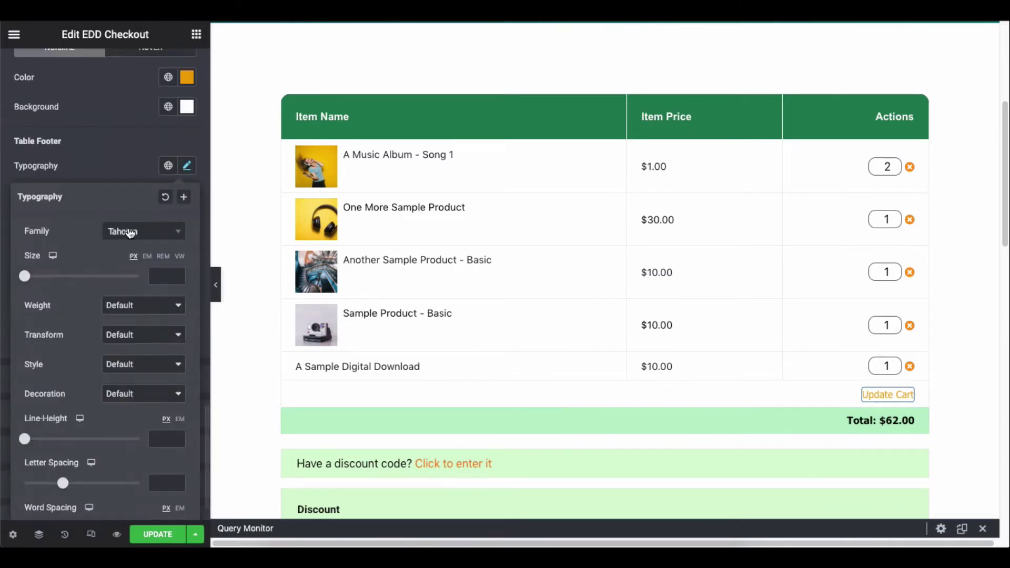
click(187, 166)
- Try the background colour #4CB367 on the table footer and reset it
click(187, 225)
click(118, 313)
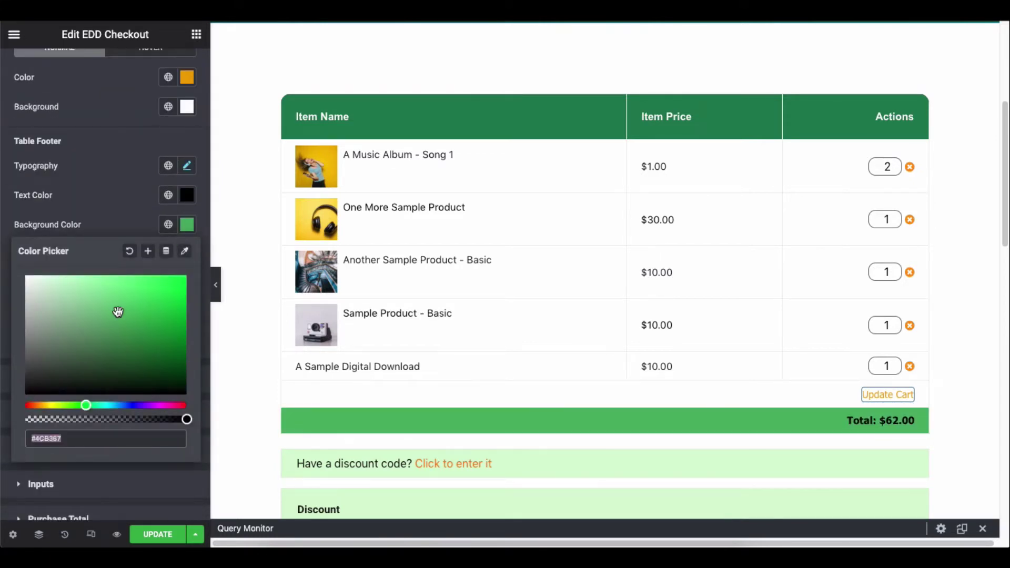
click(130, 251)
click(121, 224)
- Set the table footer's solid border width to 10 on all four sides
click(127, 254)
click(136, 257)
click(138, 297)
text(10)
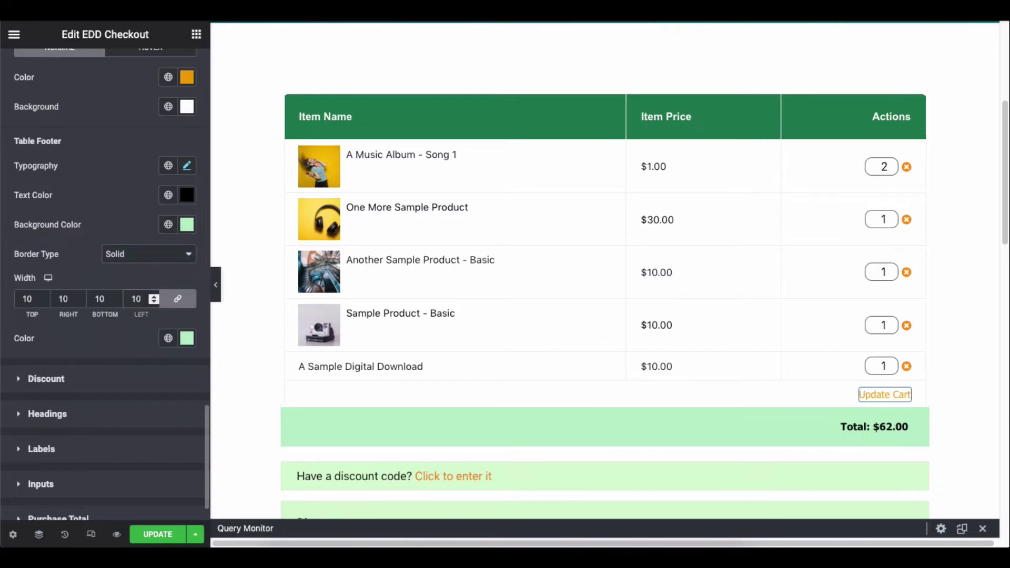
- Try the border colour #0F461E on the table footer and restore the original light green
click(187, 338)
click(152, 227)
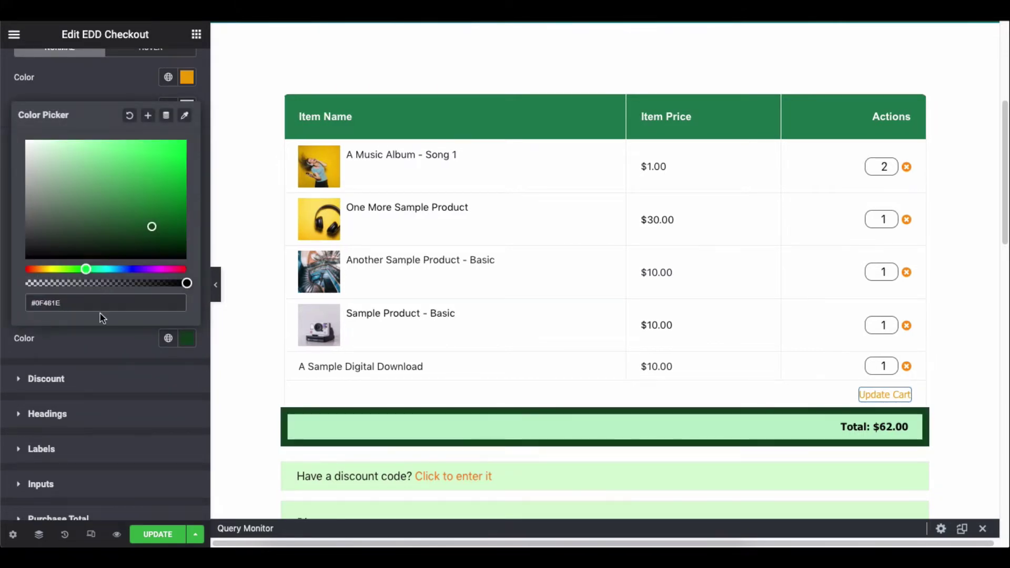
triple_click(103, 306)
key(super+v)
click(104, 341)
- Collapse the Checkout Cart Table style settings and expand the Discount settings
scroll(104, 341, up, 15)
click(121, 142)
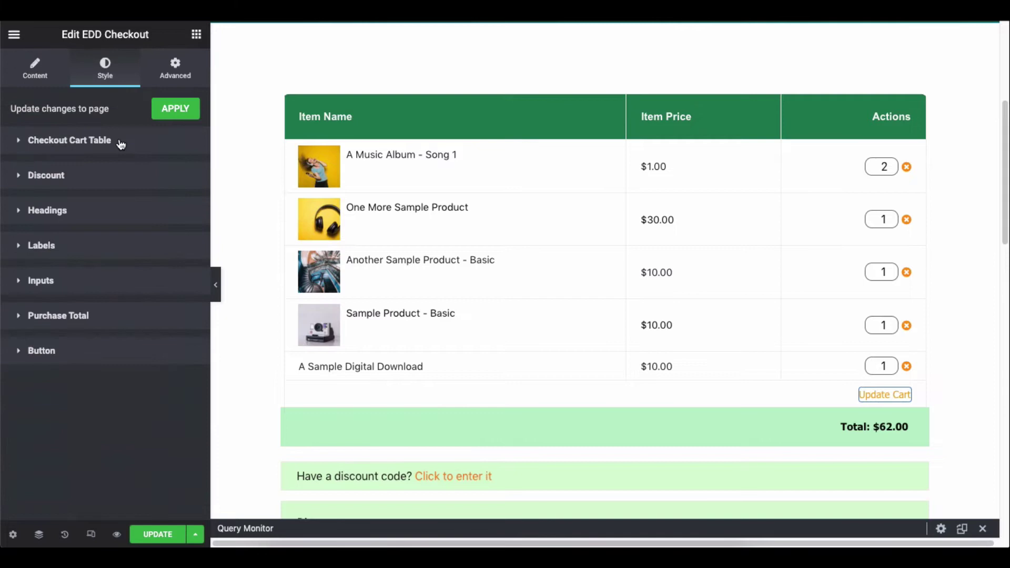
click(113, 181)
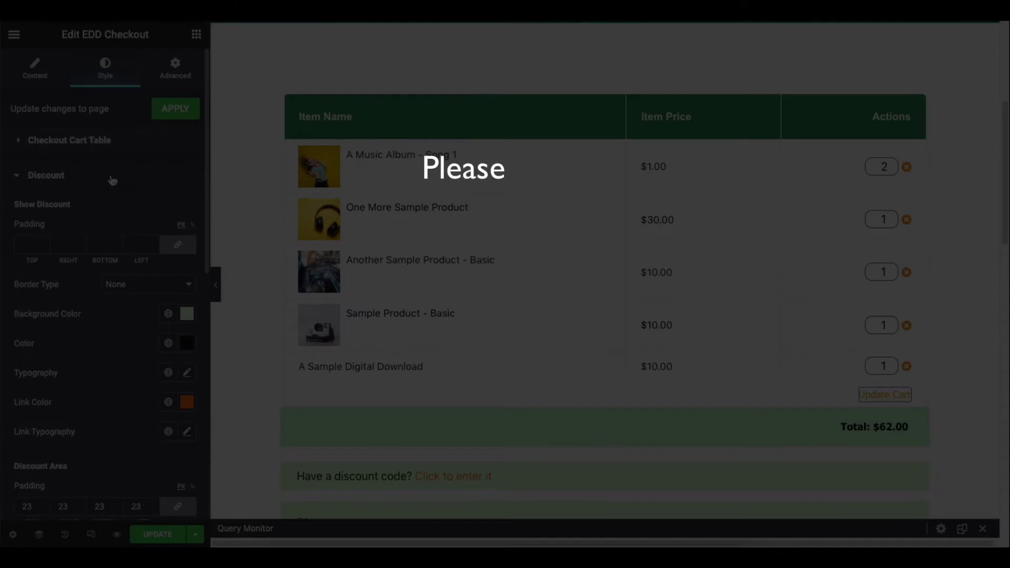
scroll(112, 180, down, 1)
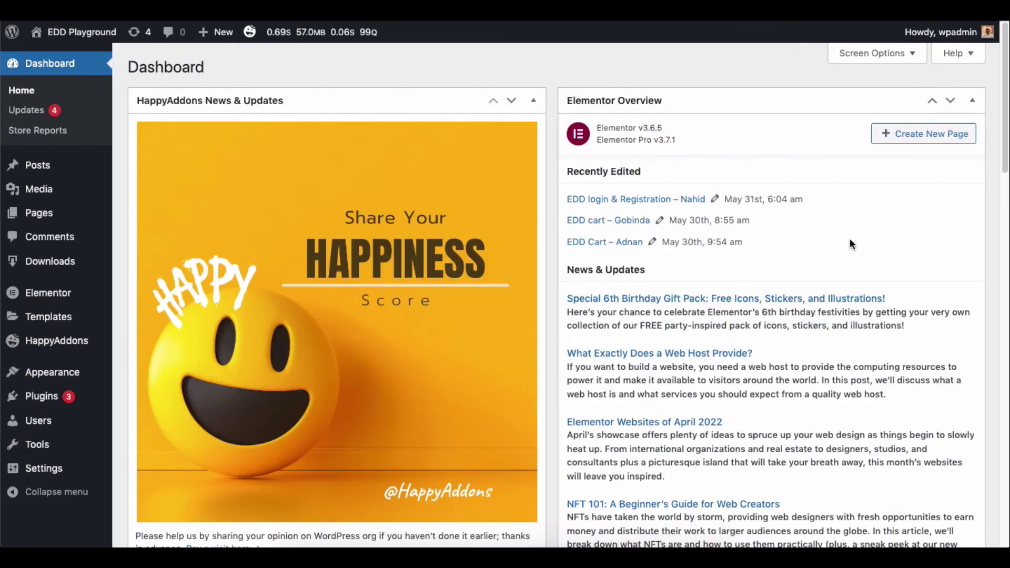
- In the Easy Digital Downloads store settings, select the custom EDD checkout page as the primary checkout page
mouse_move(64, 264)
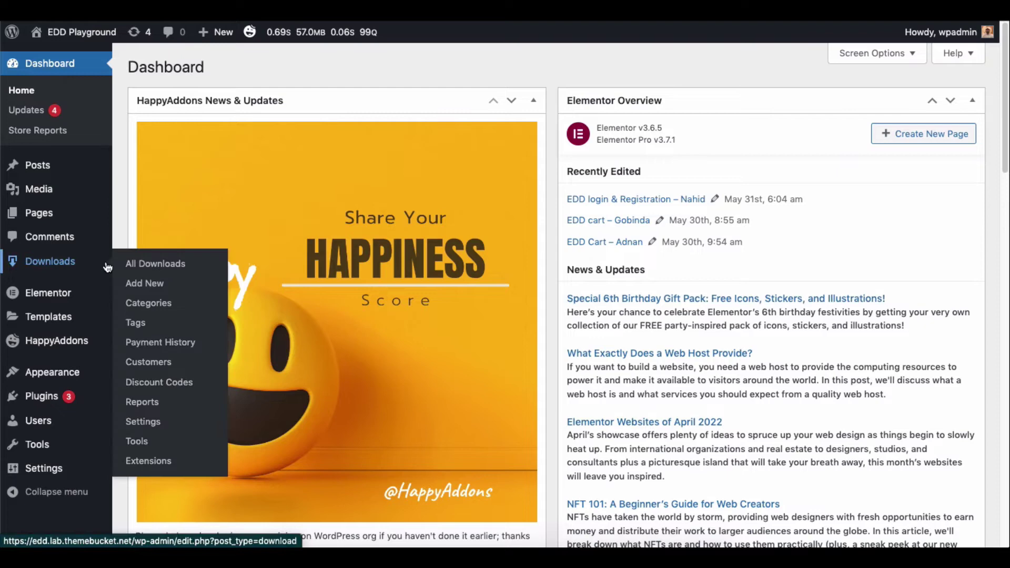
click(151, 421)
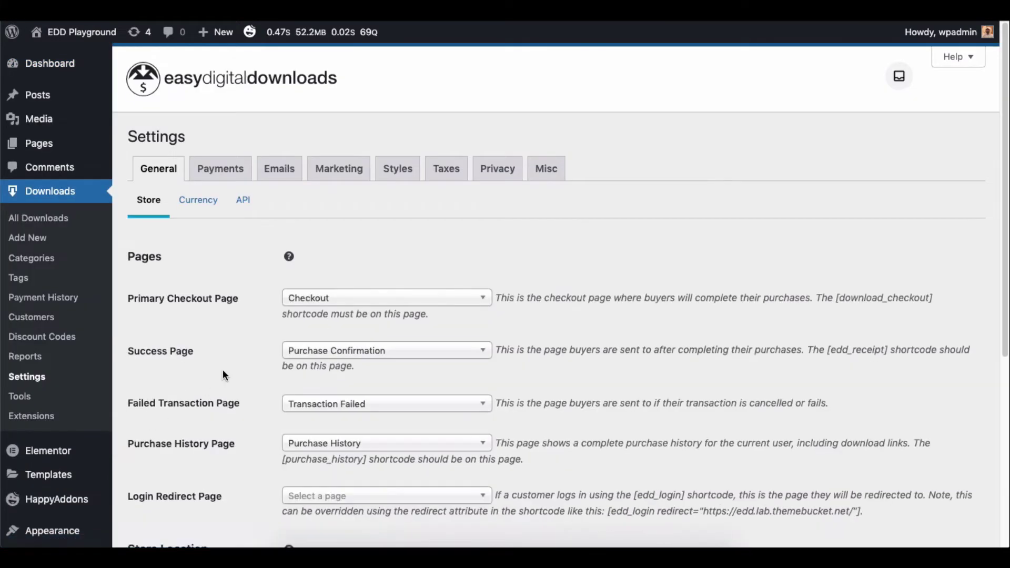
click(358, 298)
scroll(363, 358, down, 3)
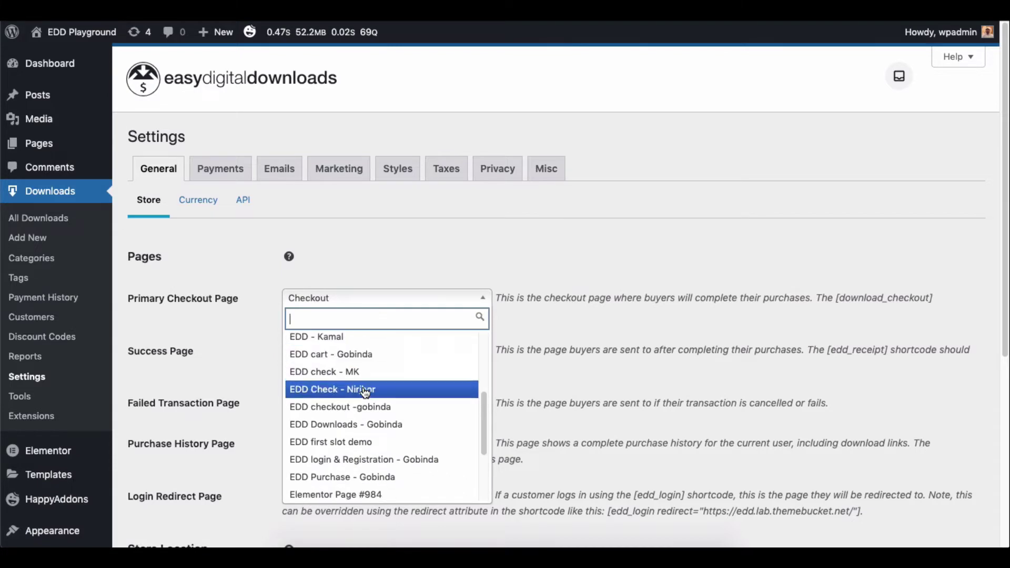
click(364, 404)
scroll(366, 413, down, 5)
scroll(366, 413, down, 1)
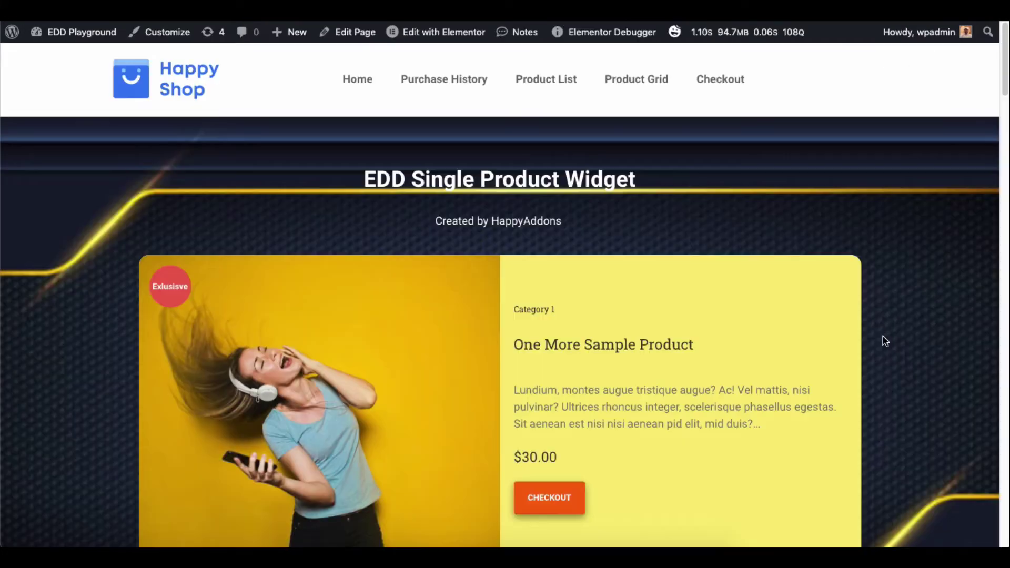
- Proceed to checkout from the "One More Sample Product" card on the live shop page
scroll(889, 355, down, 1)
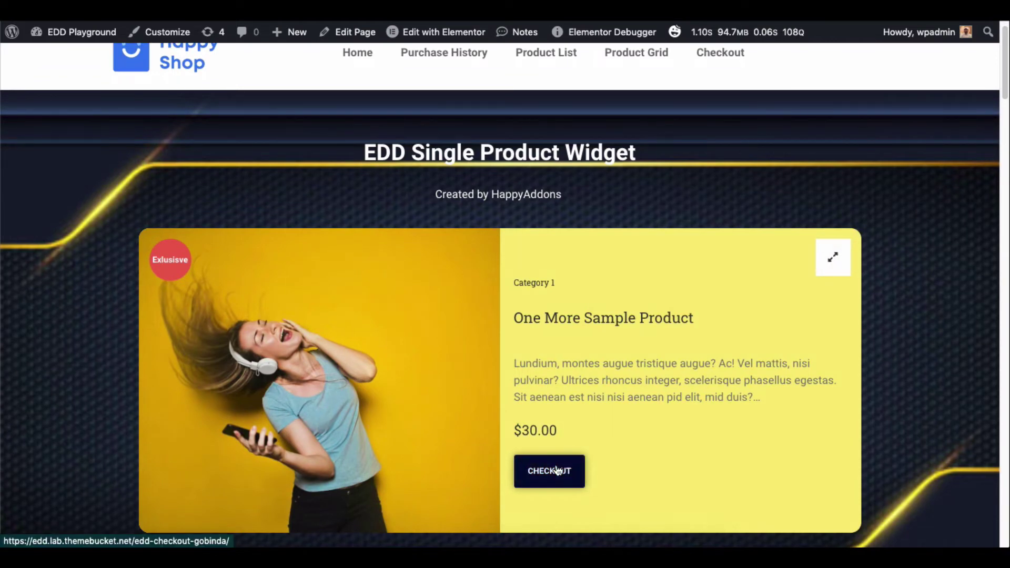
click(556, 469)
scroll(228, 223, down, 4)
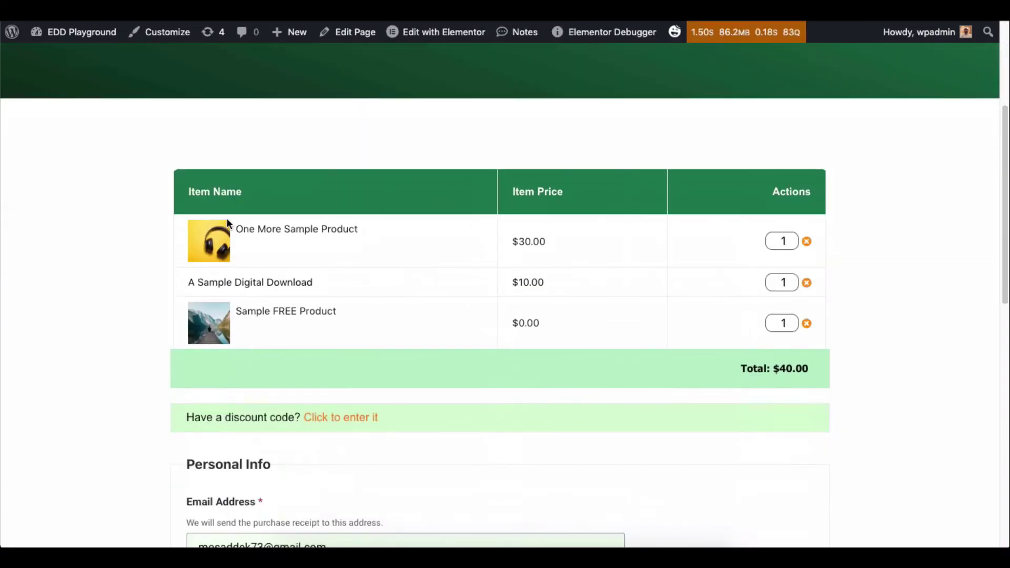
- Reveal the discount code field on the live checkout page and review the rest of the form
click(348, 417)
scroll(240, 407, down, 2)
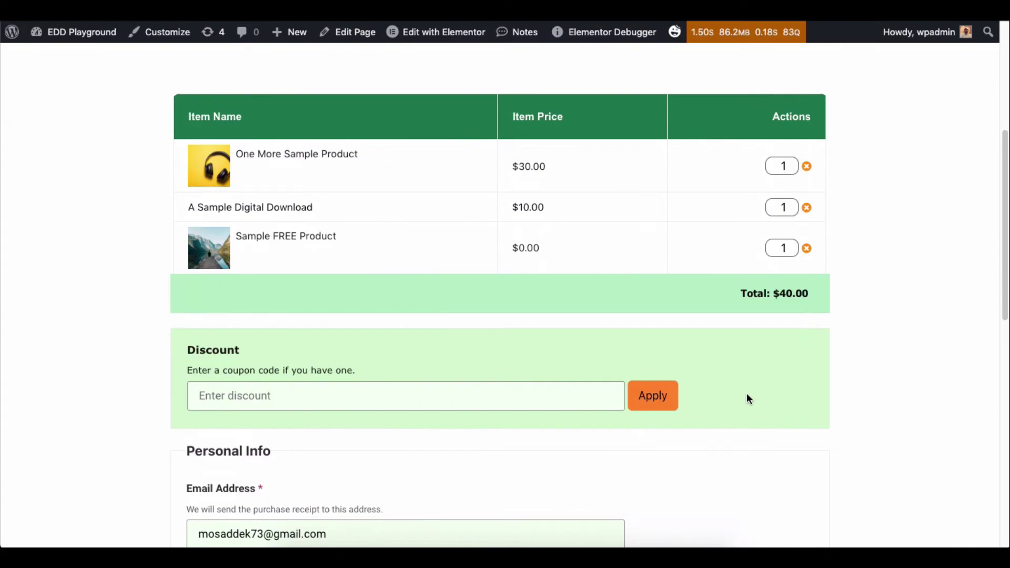
scroll(750, 399, down, 5)
scroll(750, 399, up, 10)
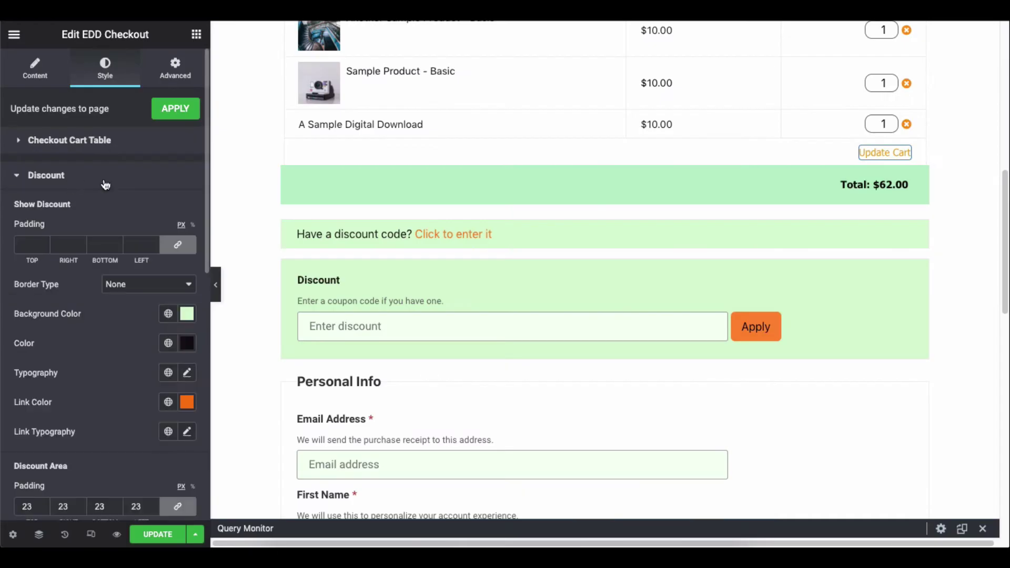
- Back in the Elementor editor, try a padding of 10 on the Show Discount bar, clear it, and check the border types
scroll(106, 185, down, 2)
scroll(105, 170, up, 2)
text(10)
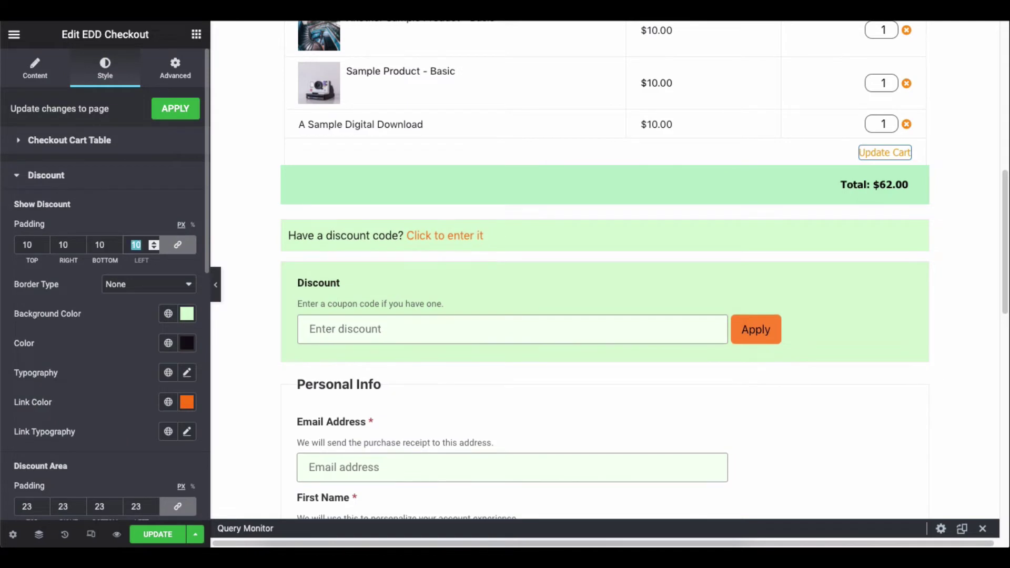
click(124, 284)
click(124, 282)
- Try a different background colour and the text colour #BA3F3F on the Show Discount bar, reverting both
scroll(125, 287, down, 2)
click(185, 219)
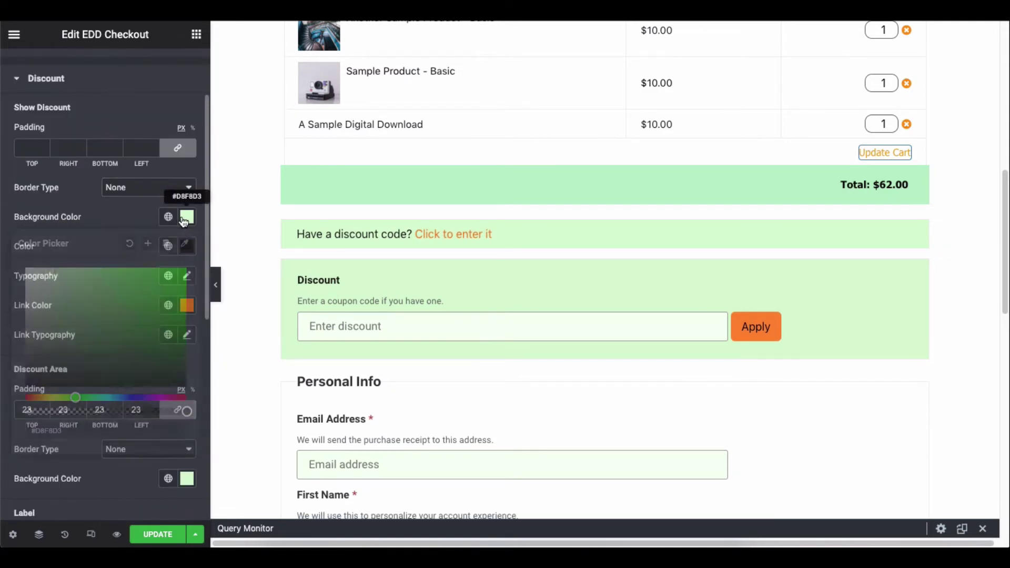
drag(162, 354, 152, 332)
key(super+z)
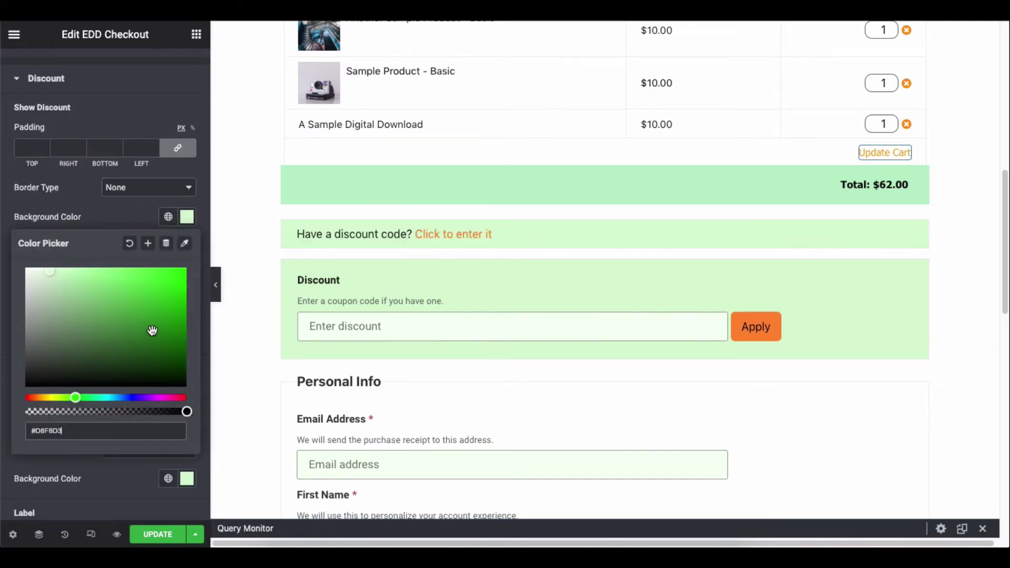
click(188, 216)
click(188, 246)
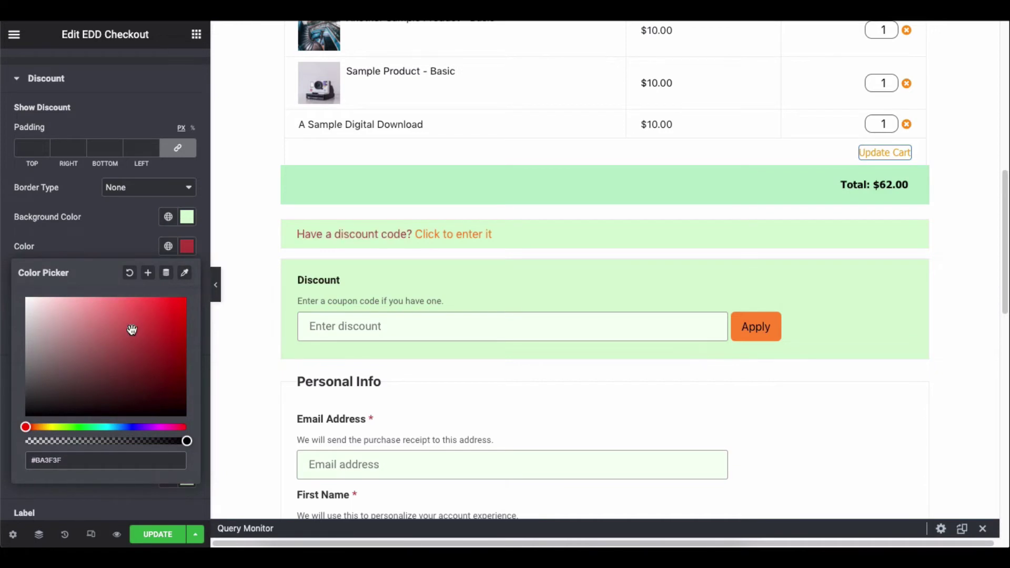
click(135, 247)
- Set the Show Discount text's font family to Arial
click(188, 276)
click(140, 343)
click(130, 415)
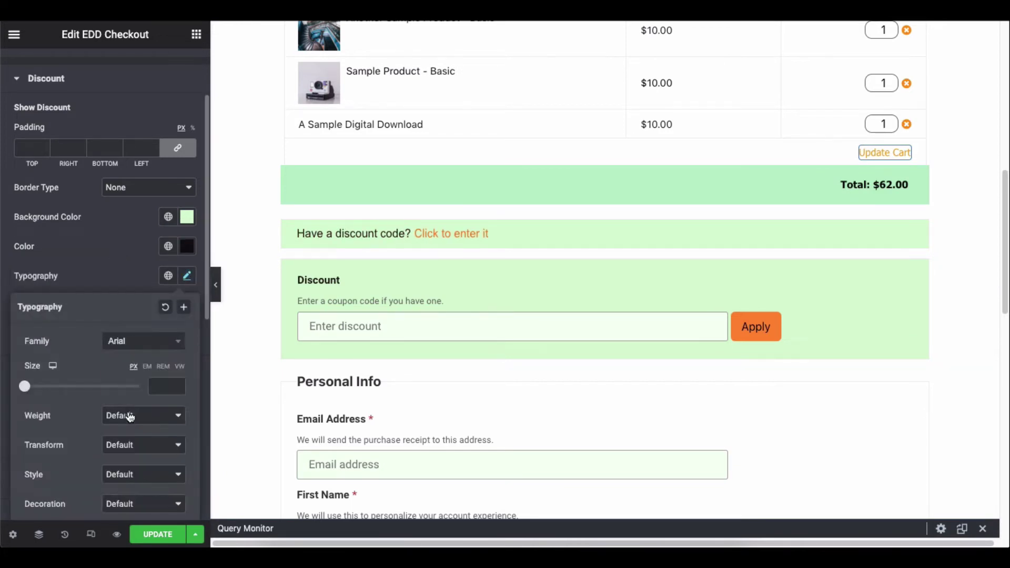
click(134, 277)
- Try the link colour #BF6414 on the Show Discount bar and revert it
click(189, 314)
click(168, 433)
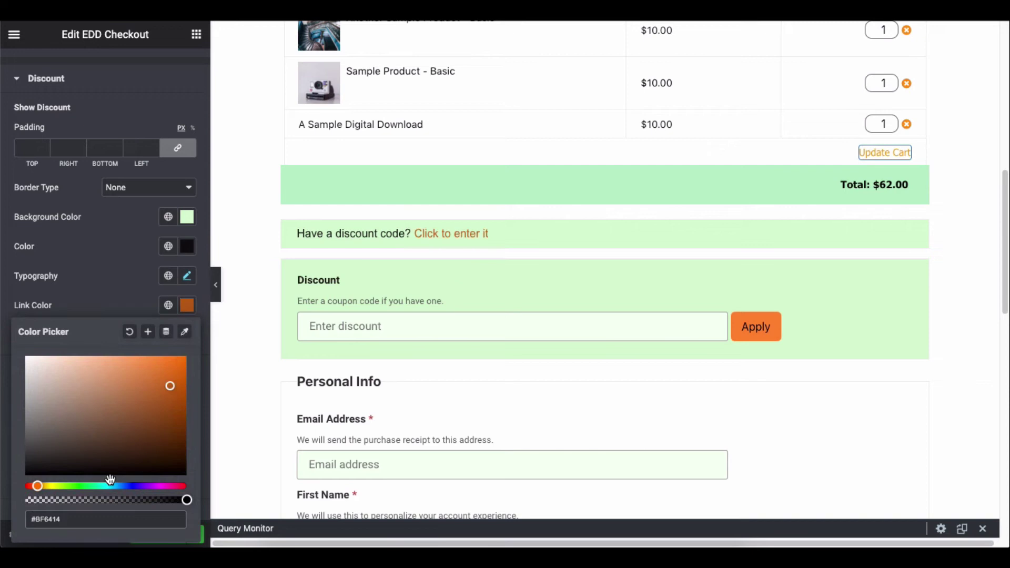
click(118, 295)
- Set the Show Discount link's font family to Arial
click(188, 334)
scroll(158, 316, down, 2)
click(153, 287)
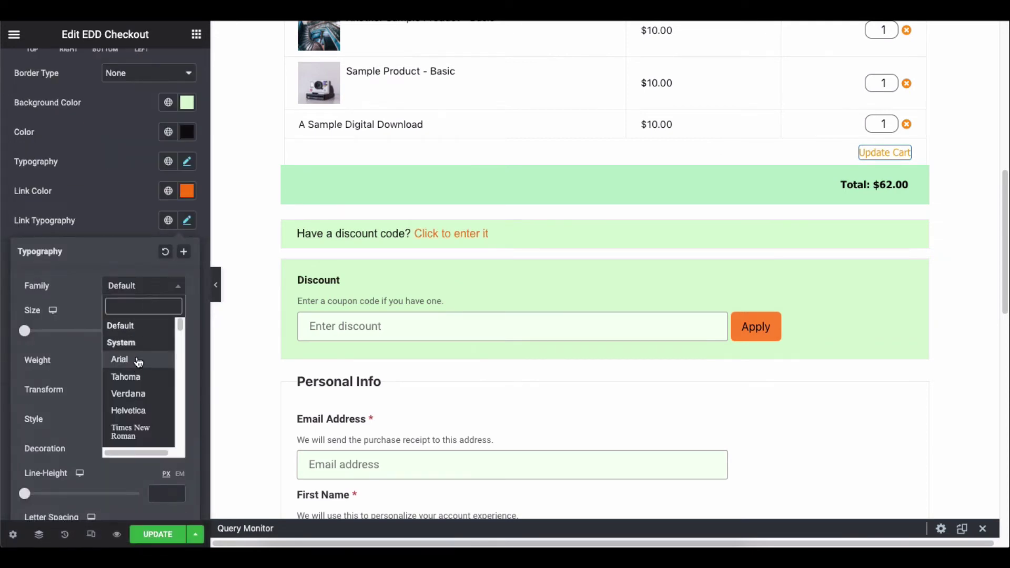
click(138, 362)
click(137, 230)
- Examine the discount area's padding and border type options
scroll(137, 230, down, 1)
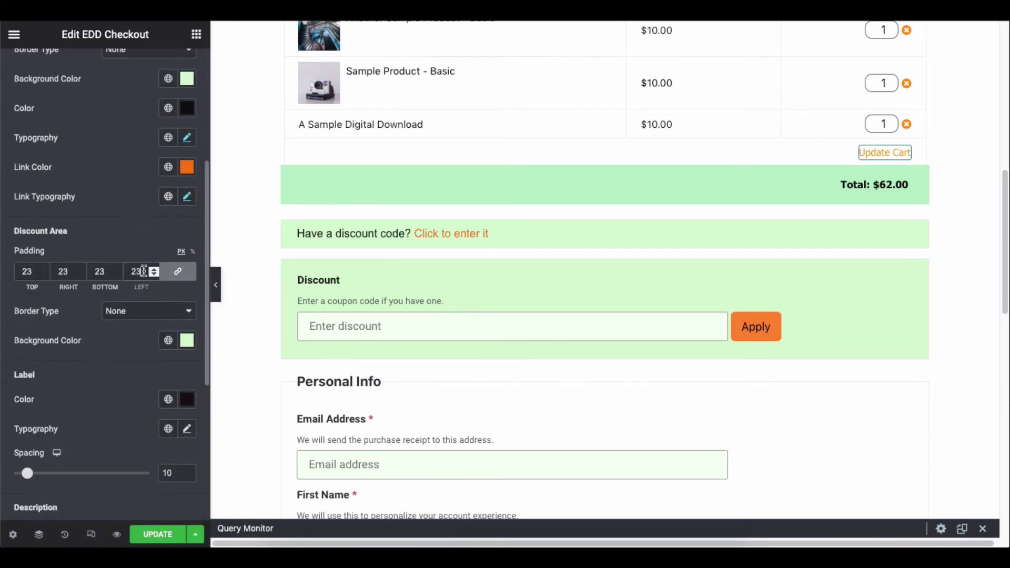
scroll(158, 235, down, 3)
click(158, 234)
key(Escape)
- Try a different background colour for the discount area and restore #D8F7D1
click(188, 264)
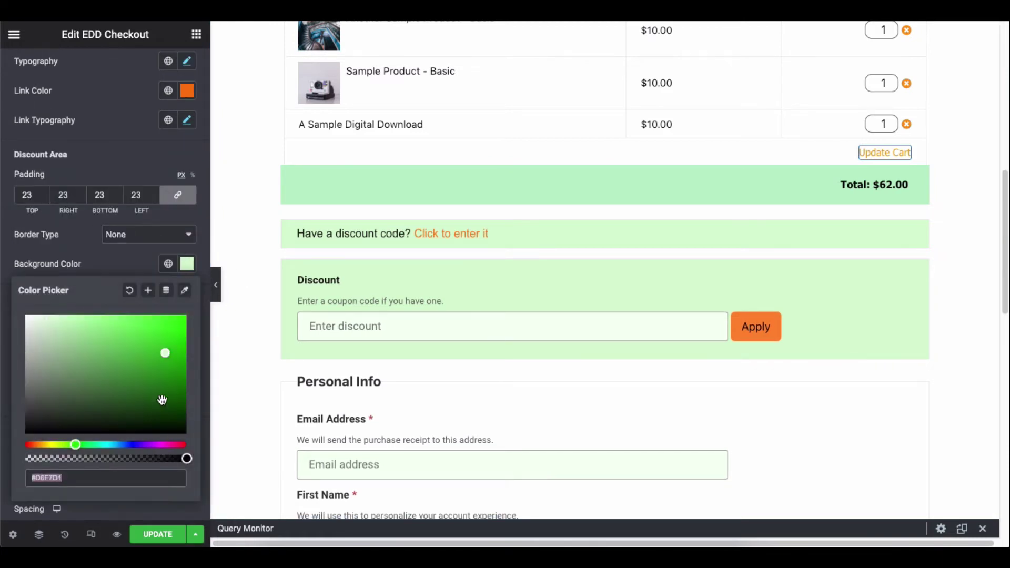
drag(162, 400, 156, 336)
key(super+a)
text(#D6F7D1)
click(135, 266)
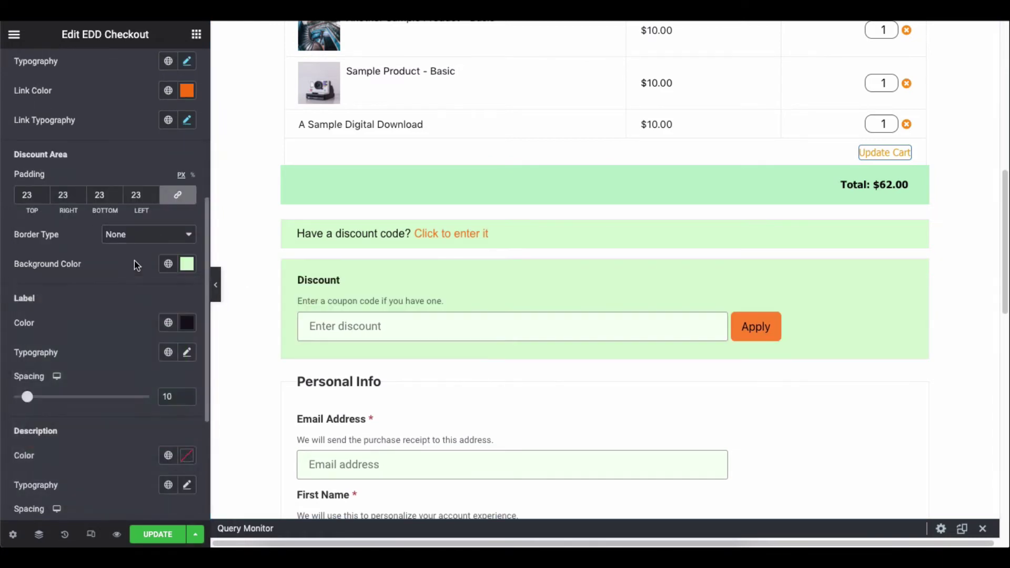
- Try a different colour for the discount area's label and revert it
scroll(137, 265, down, 2)
click(187, 217)
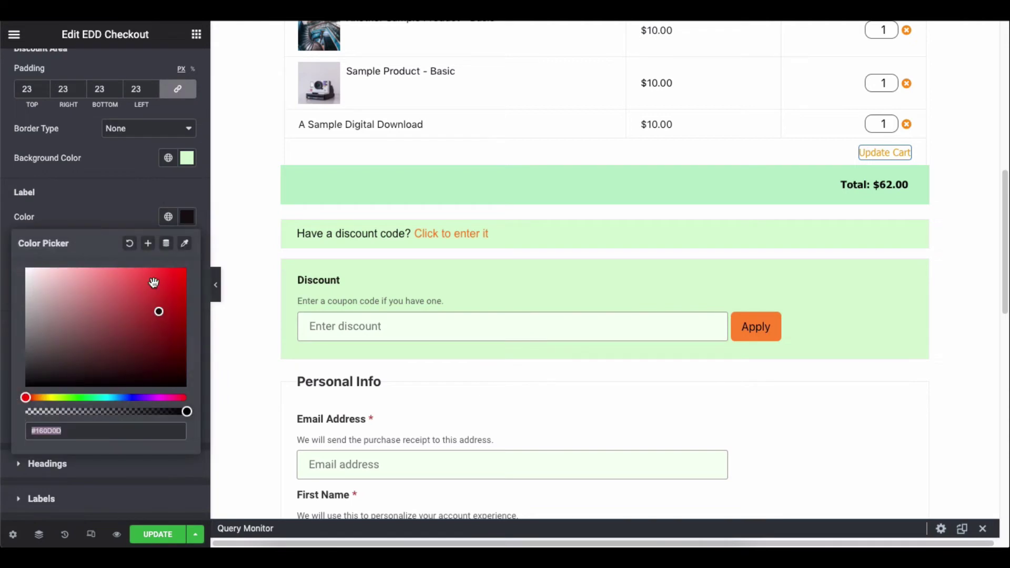
click(169, 291)
click(90, 376)
scroll(115, 214, down, 2)
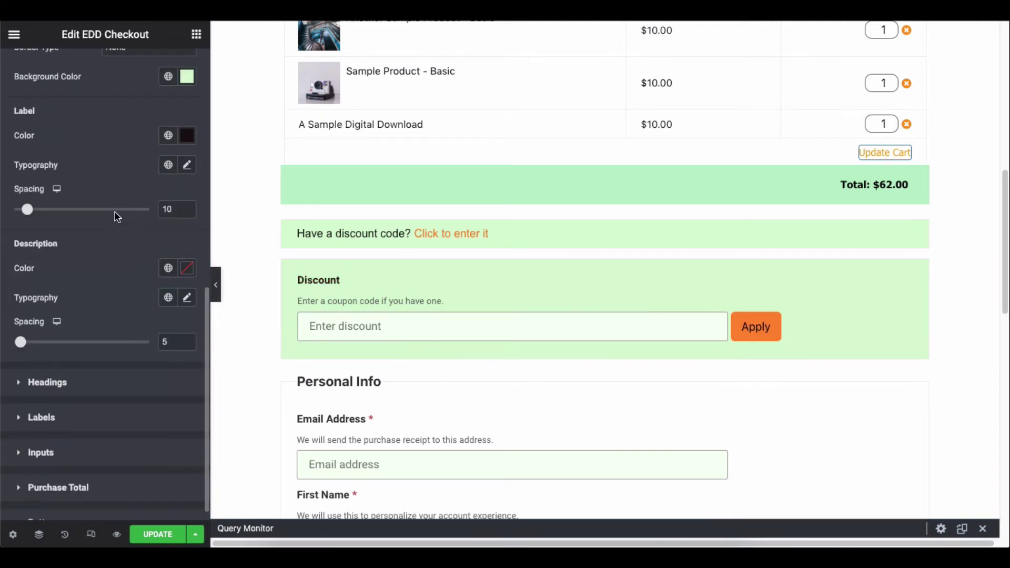
- Set the discount area label's font family to Verdana and its spacing to 15
click(187, 165)
click(143, 230)
click(129, 336)
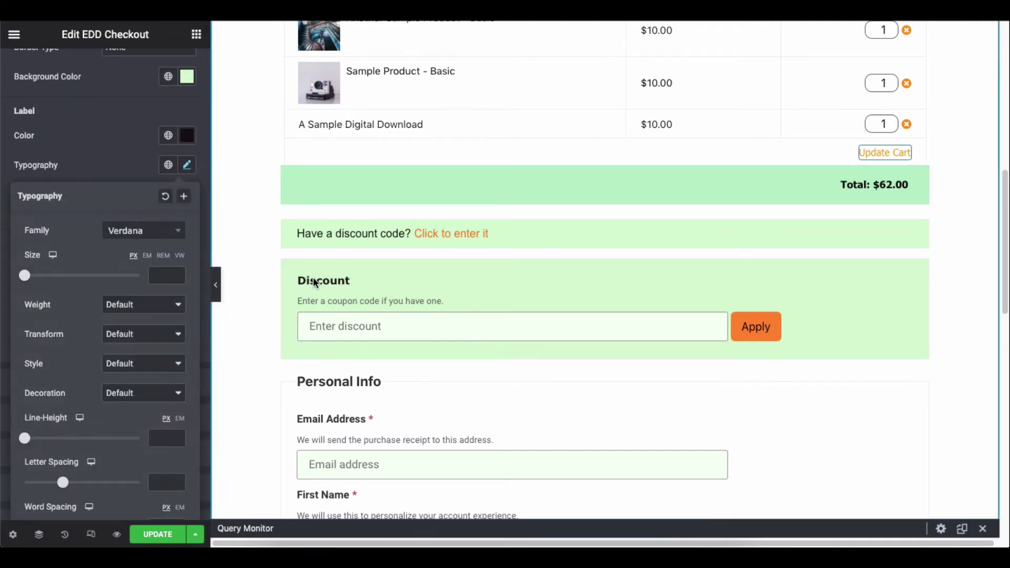
click(117, 167)
scroll(170, 209, down, 1)
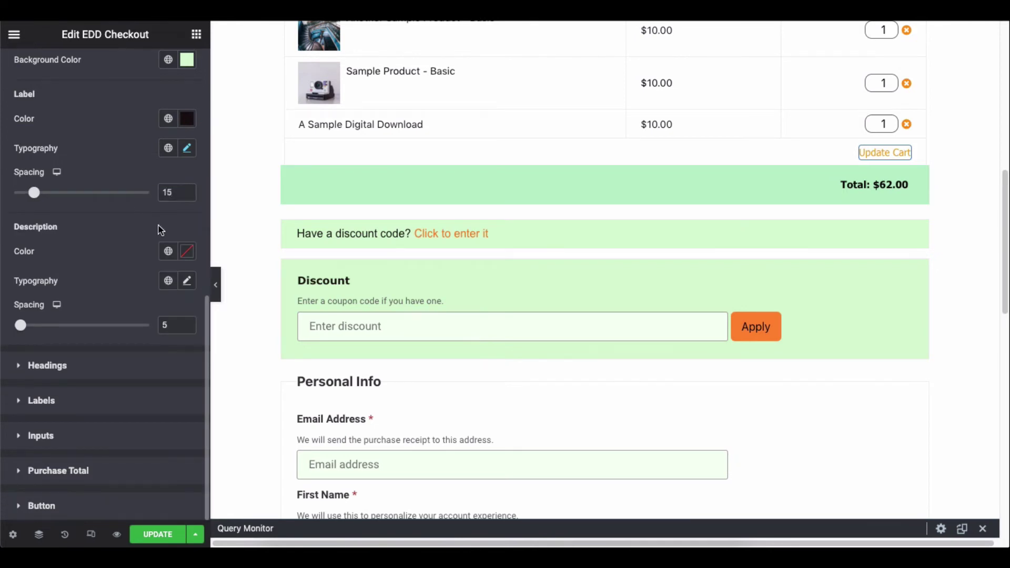
- Set the discount description's colour to black and its font family to Verdana
click(188, 253)
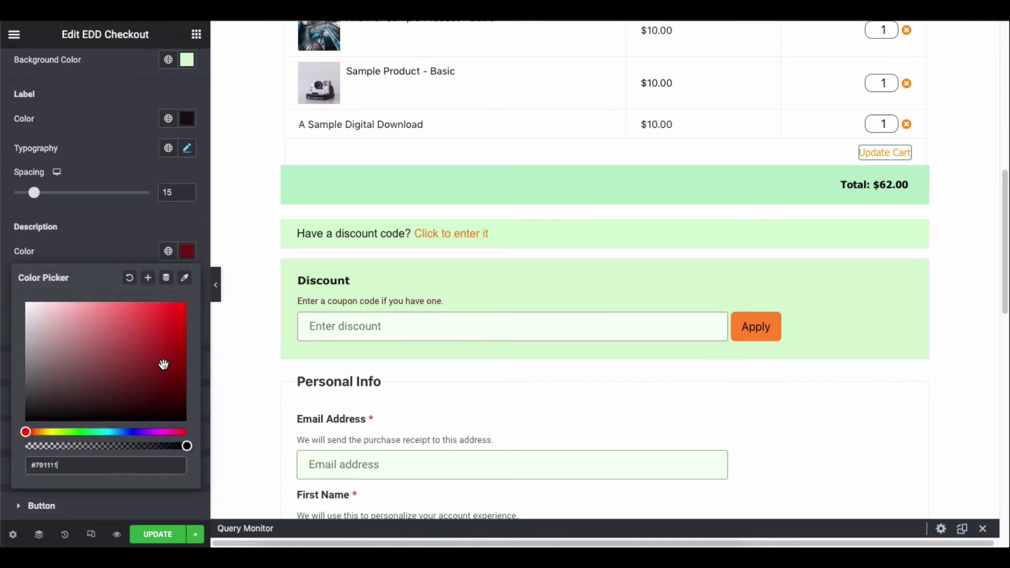
click(187, 252)
click(187, 280)
click(143, 346)
click(157, 451)
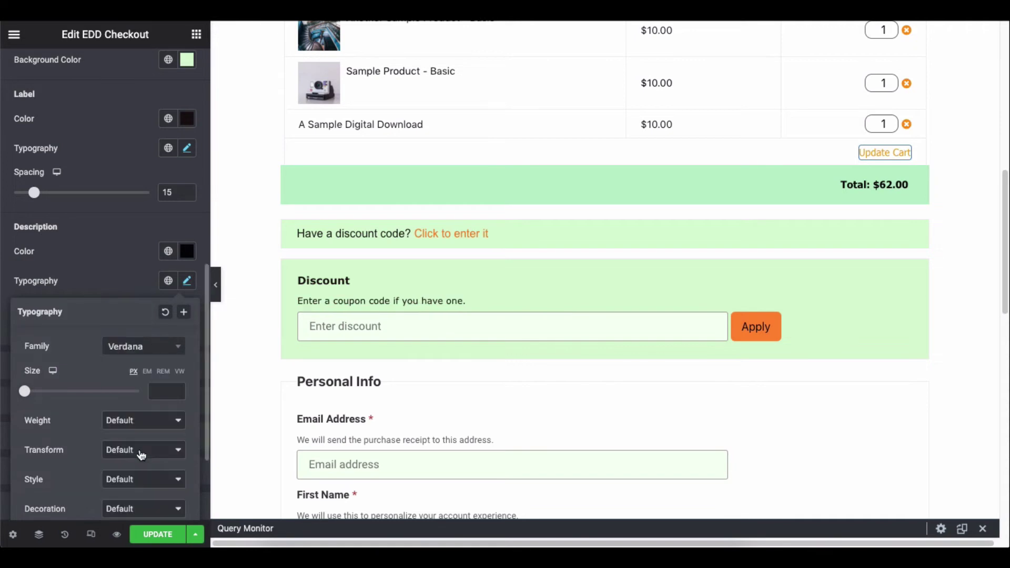
click(187, 281)
- Set the discount description's spacing to 10 and close the Discount style settings
double_click(171, 325)
text(10)
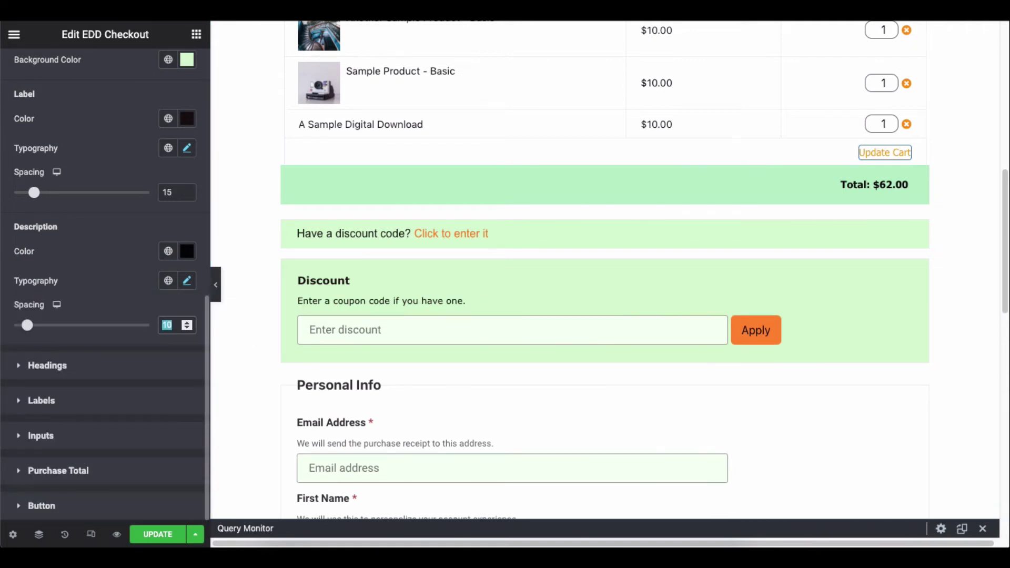
scroll(135, 304, up, 10)
click(131, 185)
- Set the colour of the checkout form headings to black
click(113, 214)
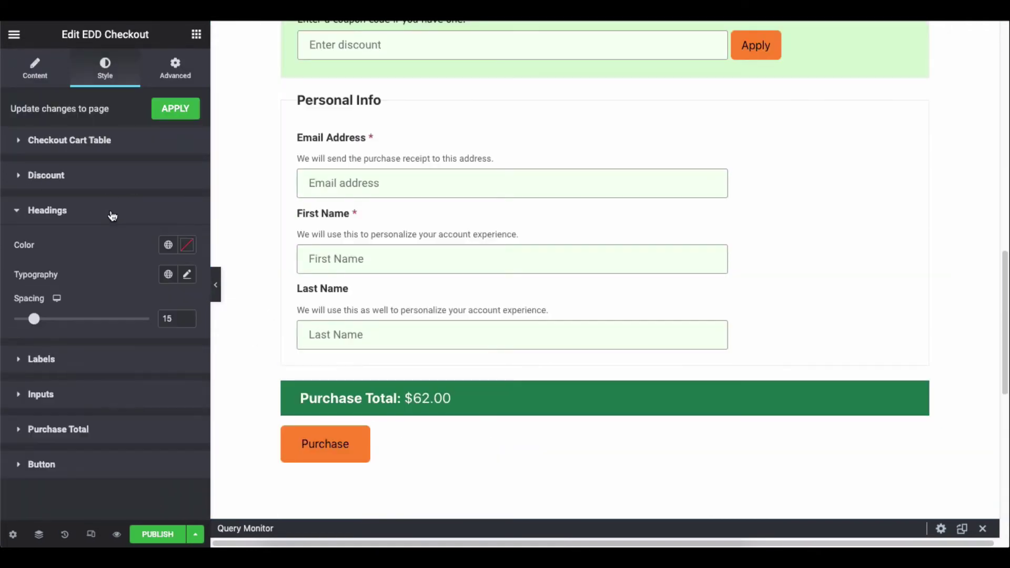
click(187, 247)
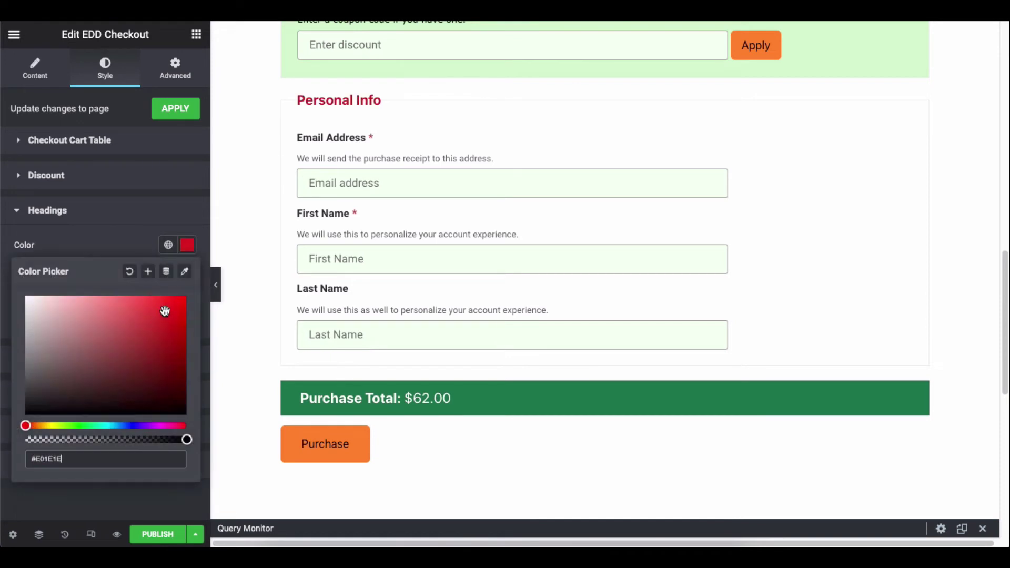
click(145, 350)
click(130, 271)
click(135, 249)
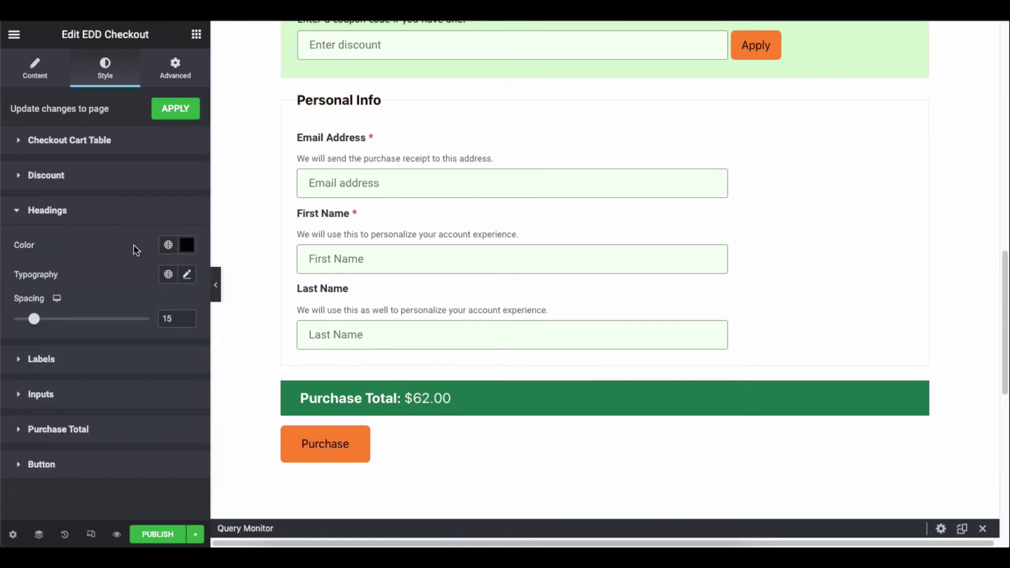
- Try the Abel font on the headings, and set their font family to Arial
click(186, 277)
click(143, 340)
click(139, 417)
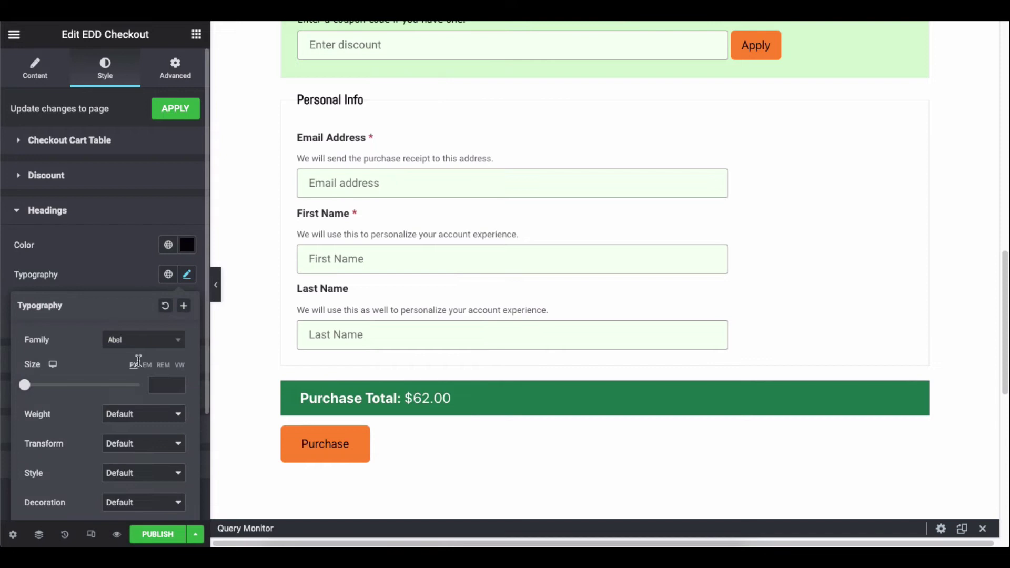
click(142, 339)
click(121, 413)
click(130, 279)
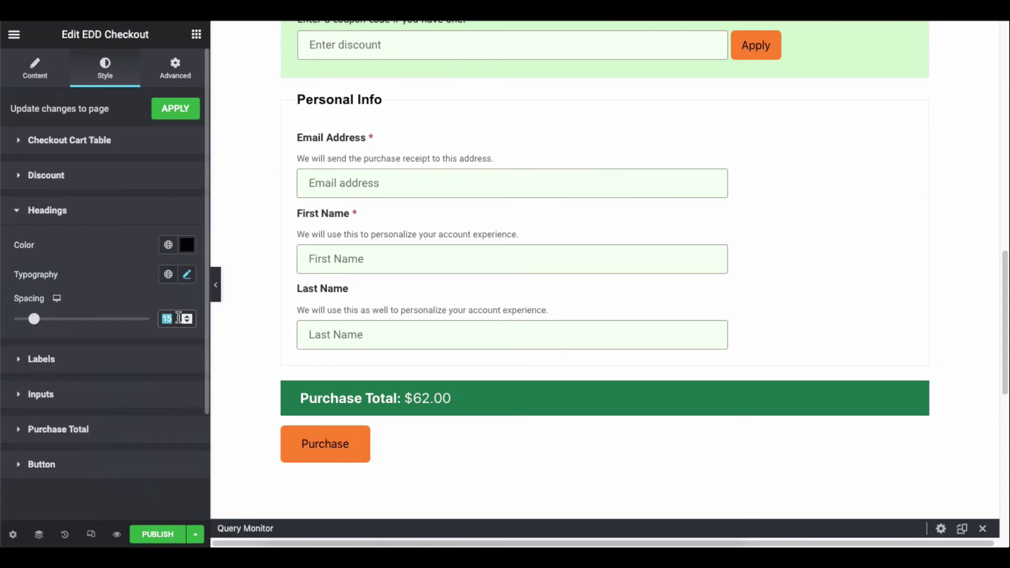
- Try a heading spacing of 20, restore it to 15, and close the Headings settings
text(20)
double_click(176, 318)
text(15)
click(126, 211)
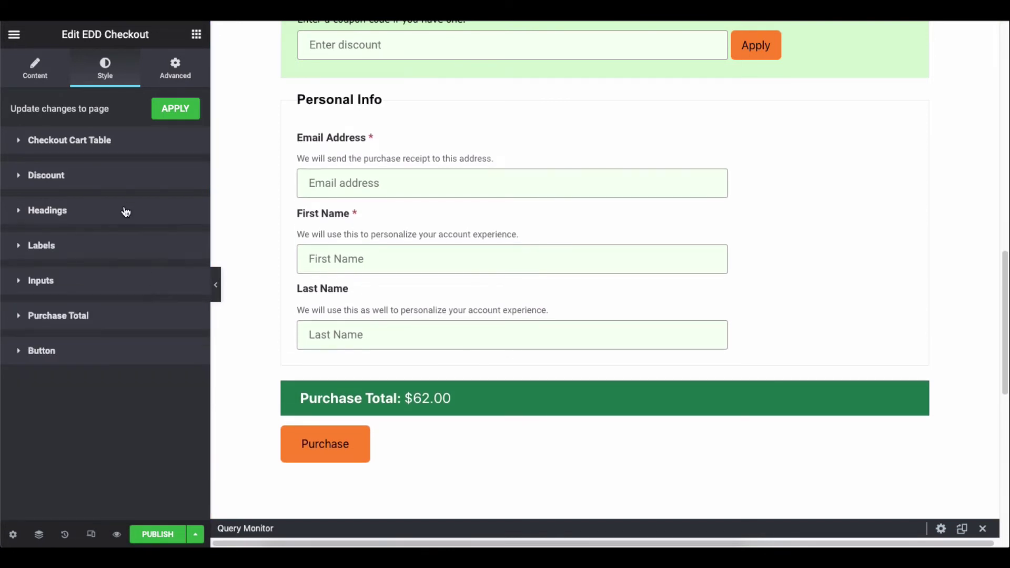
- Try a padding of 10 on the form labels, clear it, and examine their border type options
click(105, 247)
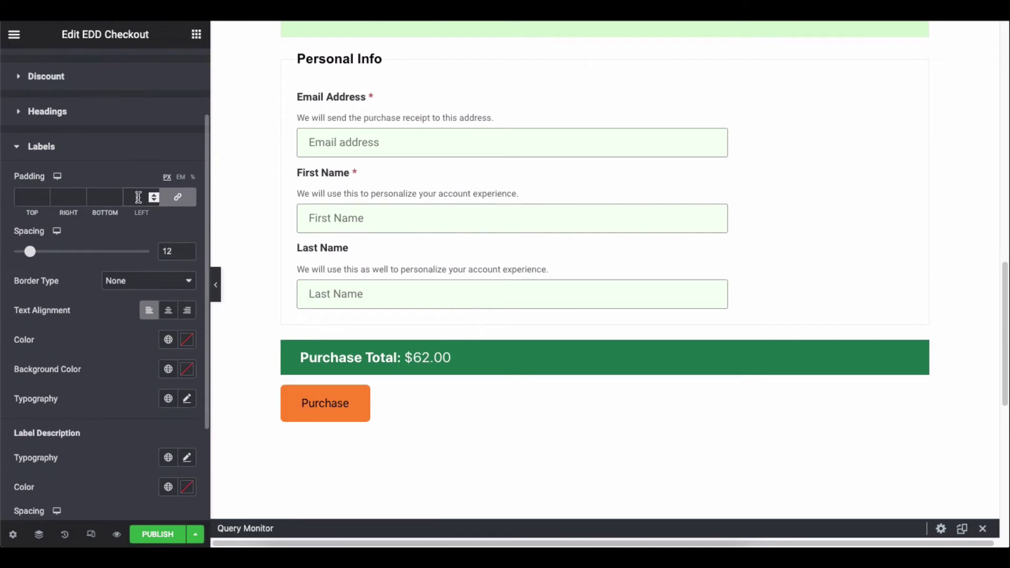
text(10)
double_click(140, 196)
key(BackSpace)
click(138, 283)
click(135, 283)
- Try centre and right text alignment for the form labels and restore left alignment
click(168, 313)
click(187, 311)
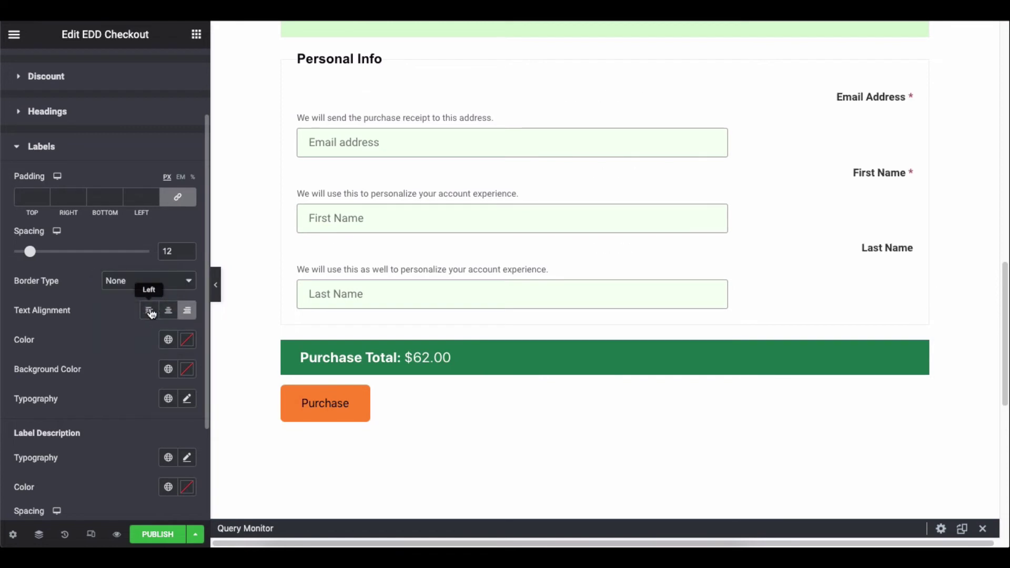
click(149, 311)
- Try a different text colour for the form labels, clear it, and examine their background colour option
scroll(149, 312, down, 1)
scroll(150, 311, down, 1)
click(189, 268)
click(162, 353)
click(125, 340)
click(131, 291)
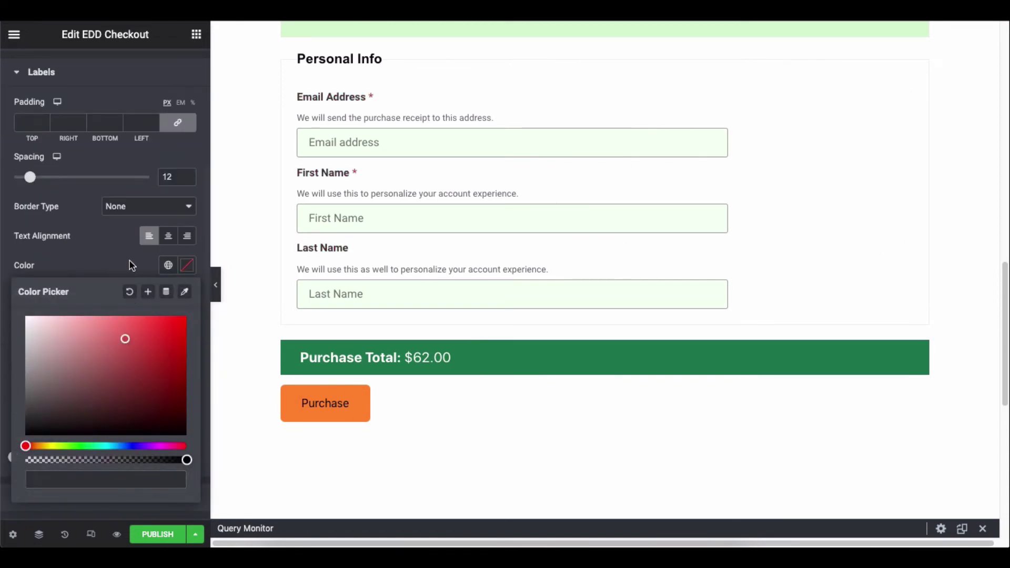
click(130, 266)
click(187, 295)
click(135, 292)
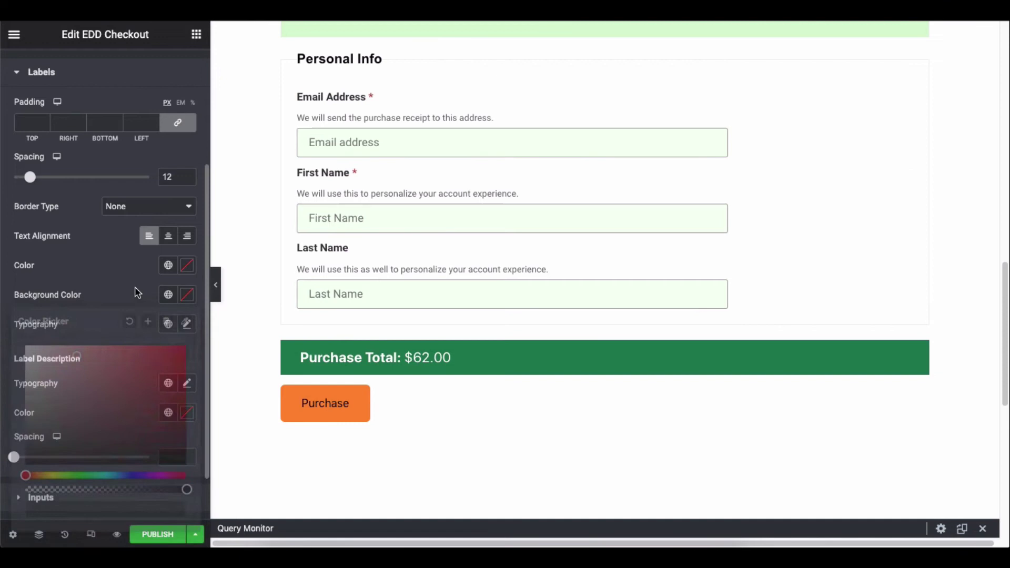
- Set the form labels' font family to Arial
click(187, 324)
scroll(158, 263, down, 4)
click(142, 204)
click(131, 280)
click(132, 144)
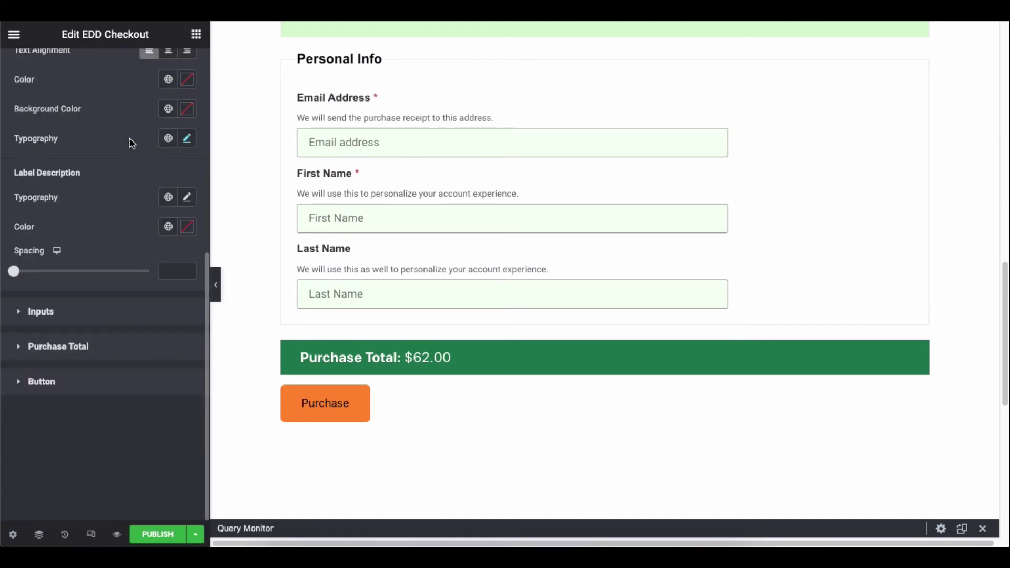
- Set the label descriptions' font family to Arial
click(189, 203)
click(138, 209)
click(131, 278)
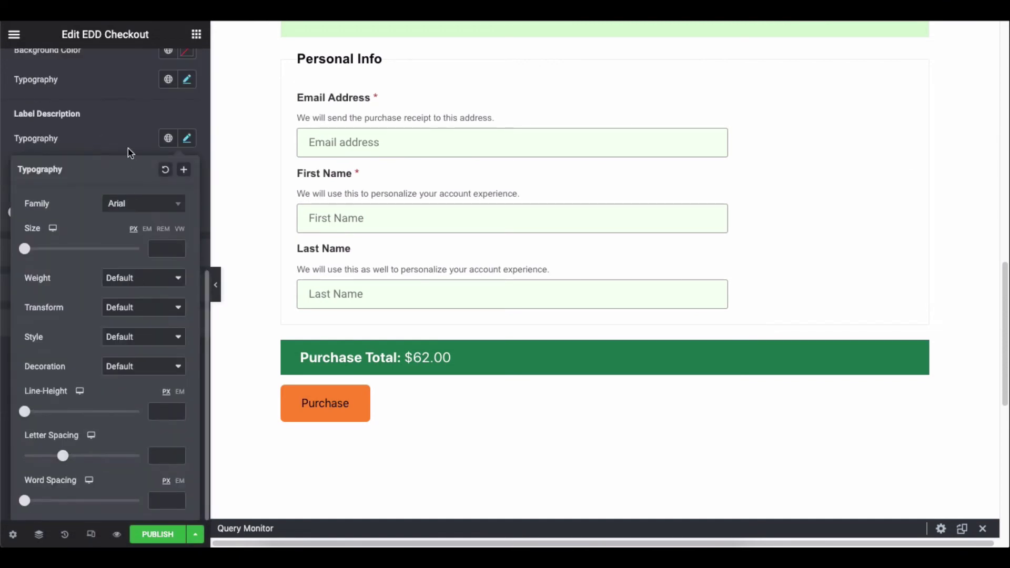
click(128, 148)
- Try a different colour for the label descriptions and clear it
click(187, 169)
click(164, 192)
click(131, 228)
click(130, 129)
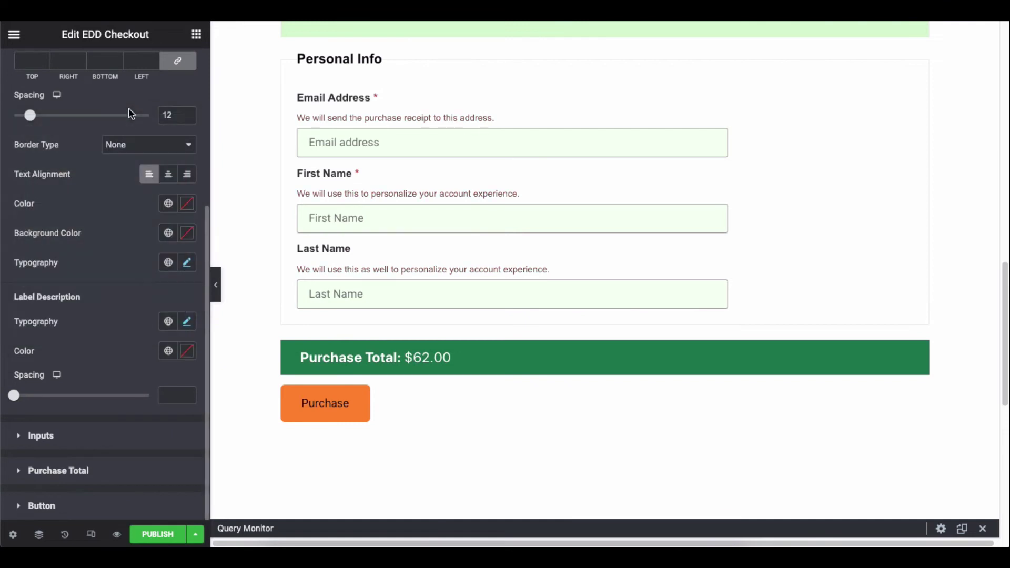
- Try a label description spacing of 12, clear it, and close the Labels settings
click(174, 396)
text(12)
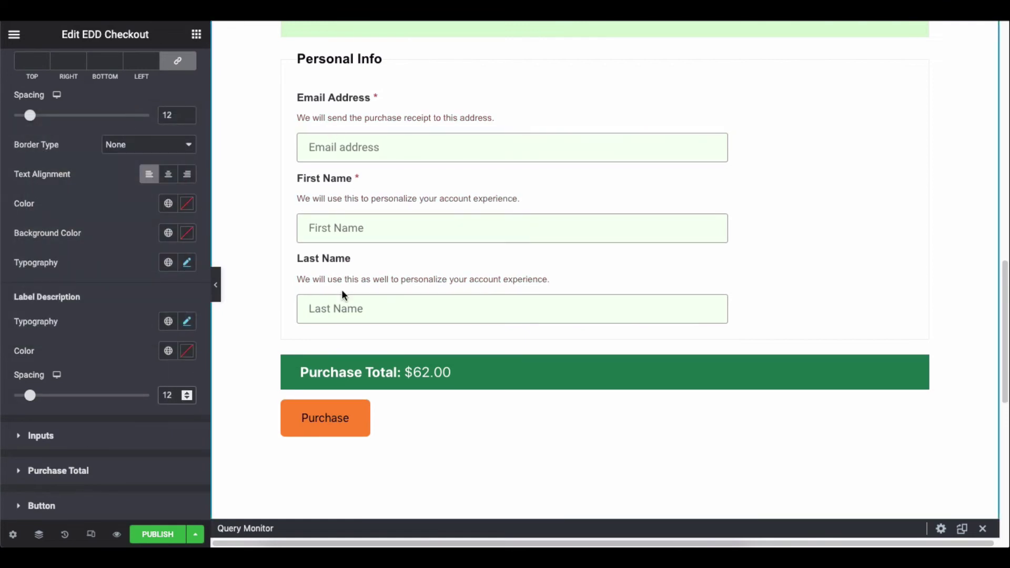
double_click(166, 395)
key(BackSpace)
scroll(142, 316, up, 5)
click(134, 257)
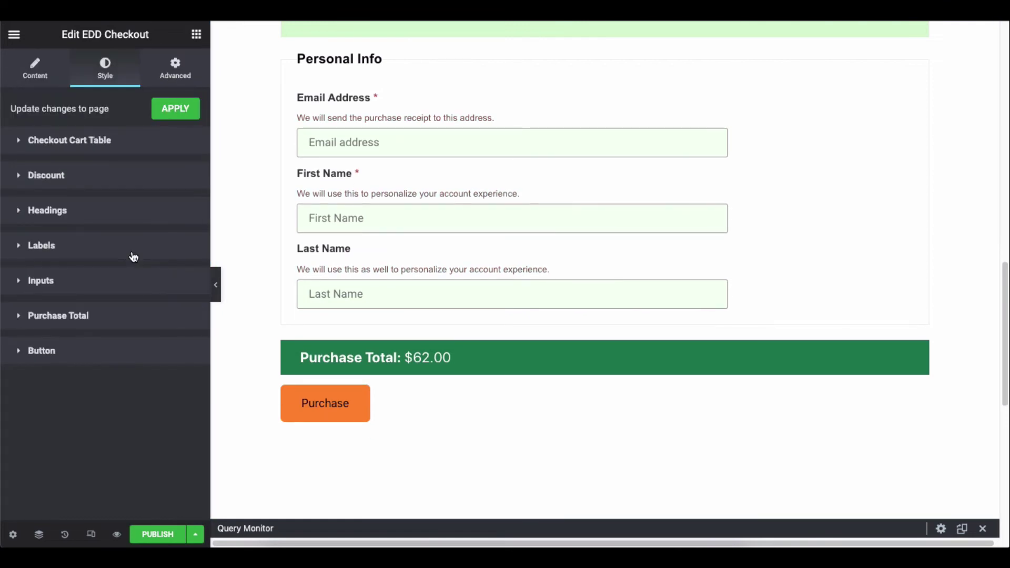
- Open the Inputs style settings, try an input height of 10, and clear it
click(113, 284)
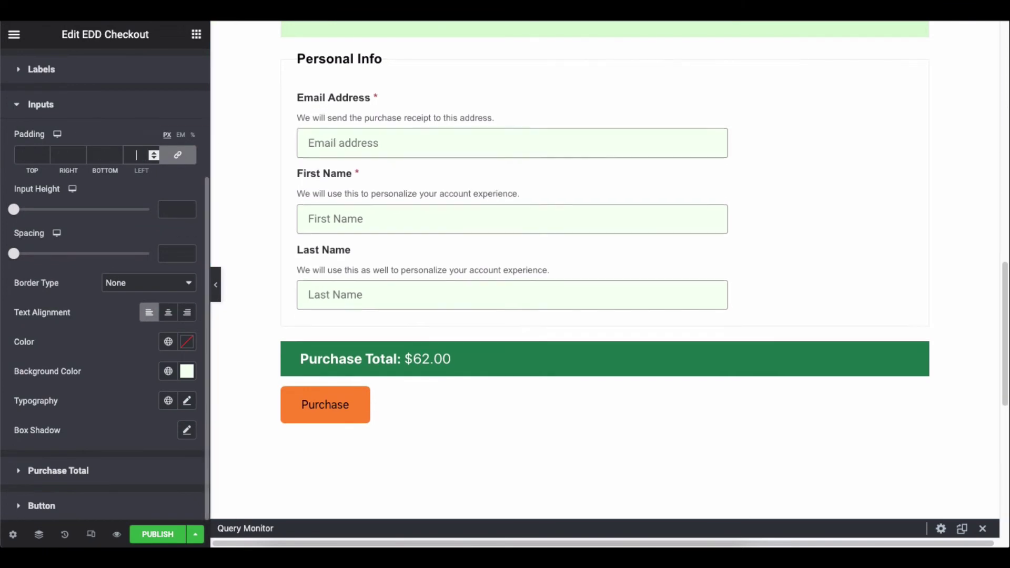
click(164, 212)
text(10)
double_click(166, 211)
key(BackSpace)
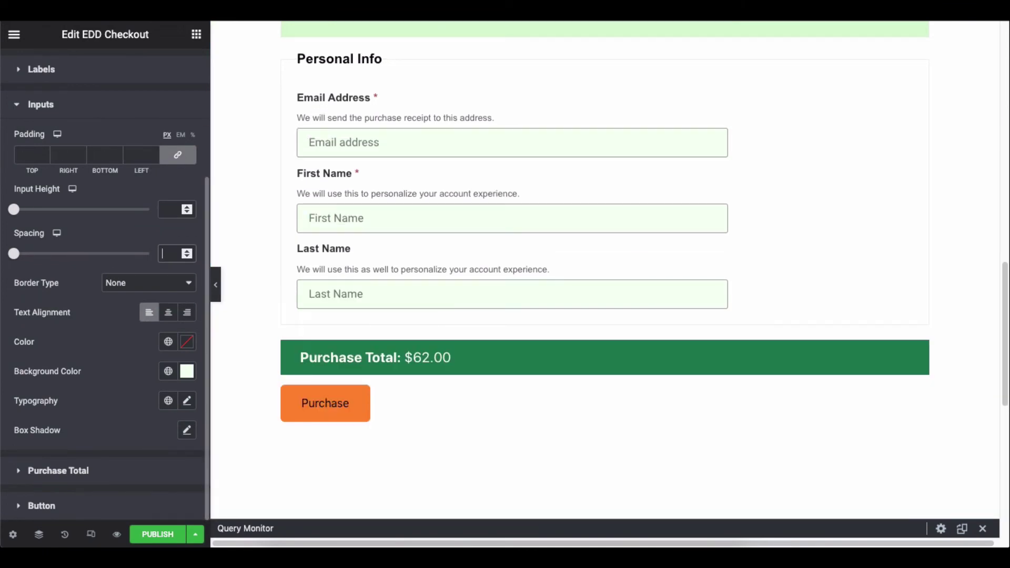
- Set the input fields' spacing to 10 and examine their border type options
text(10)
click(115, 286)
click(116, 286)
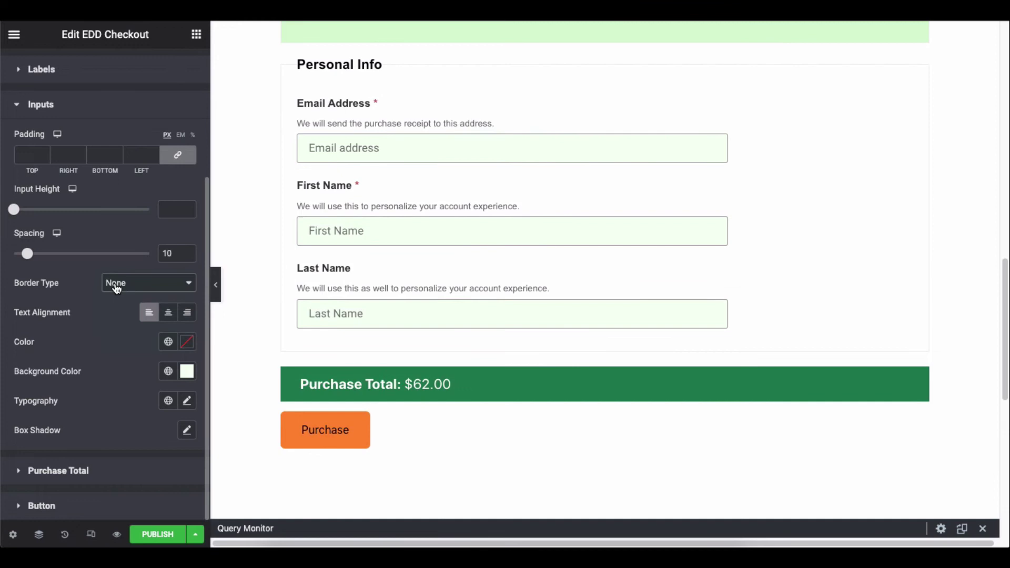
- Try centre and right text alignment for the input fields and restore left alignment
click(170, 314)
click(188, 315)
click(149, 312)
- Set the input fields' text colour to #020101
click(187, 342)
click(159, 185)
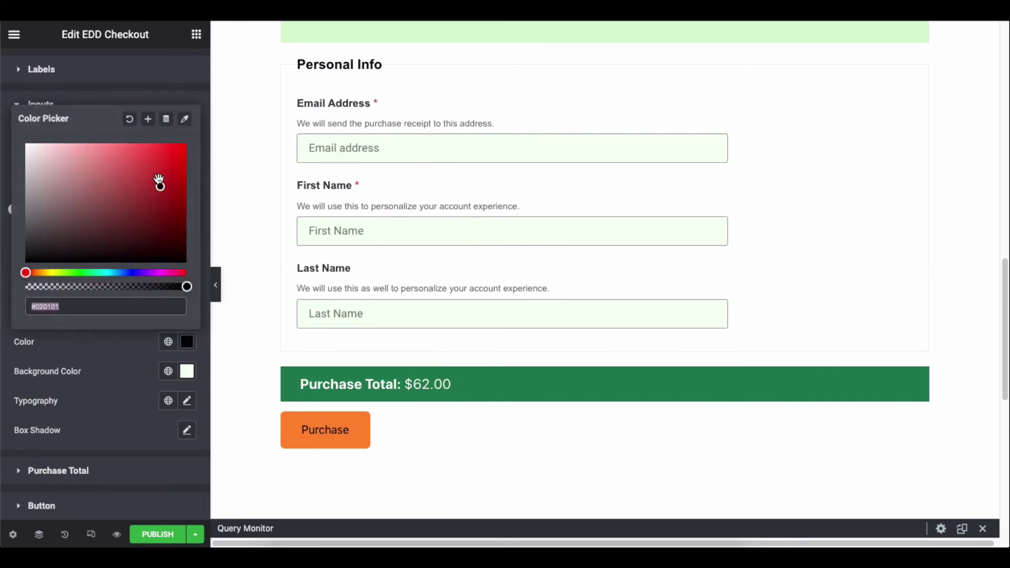
- Try a different background colour for the input fields and restore #F4FFF2
click(187, 371)
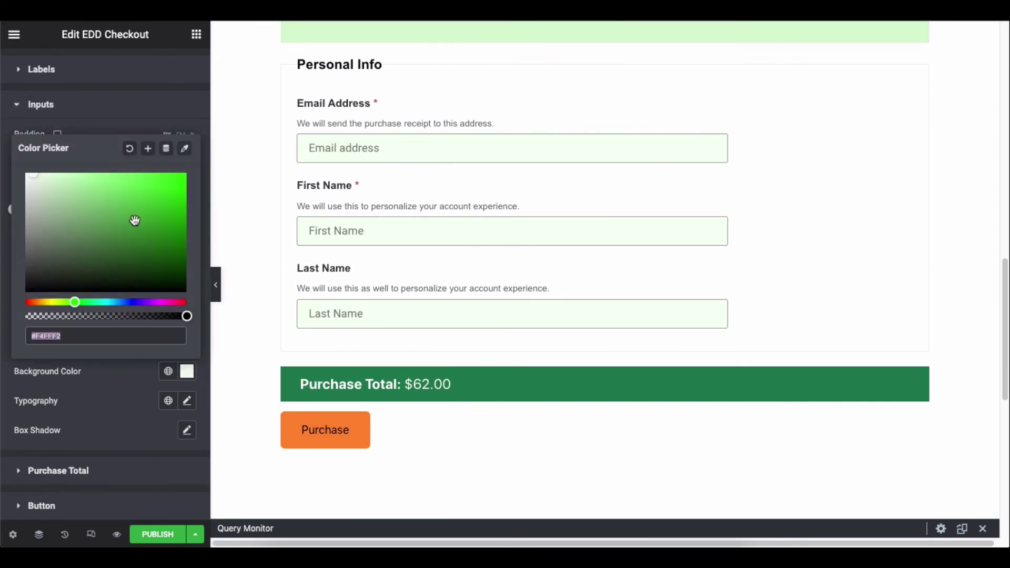
drag(165, 199, 147, 275)
triple_click(83, 335)
text(#F4FFF2)
click(114, 373)
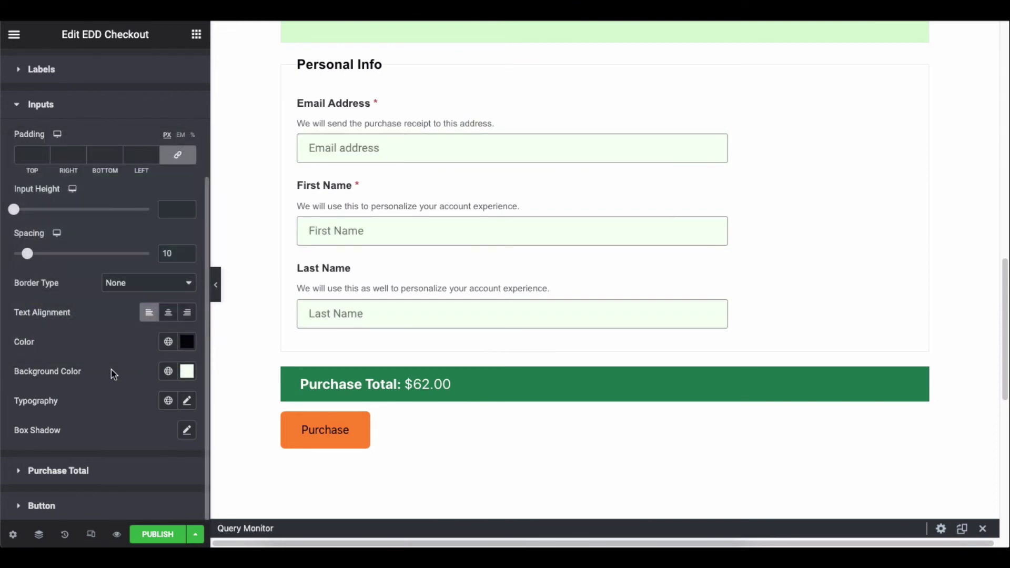
- Try different fonts on the input fields and set their font family to Arial
click(186, 402)
scroll(185, 403, down, 5)
click(136, 230)
click(134, 309)
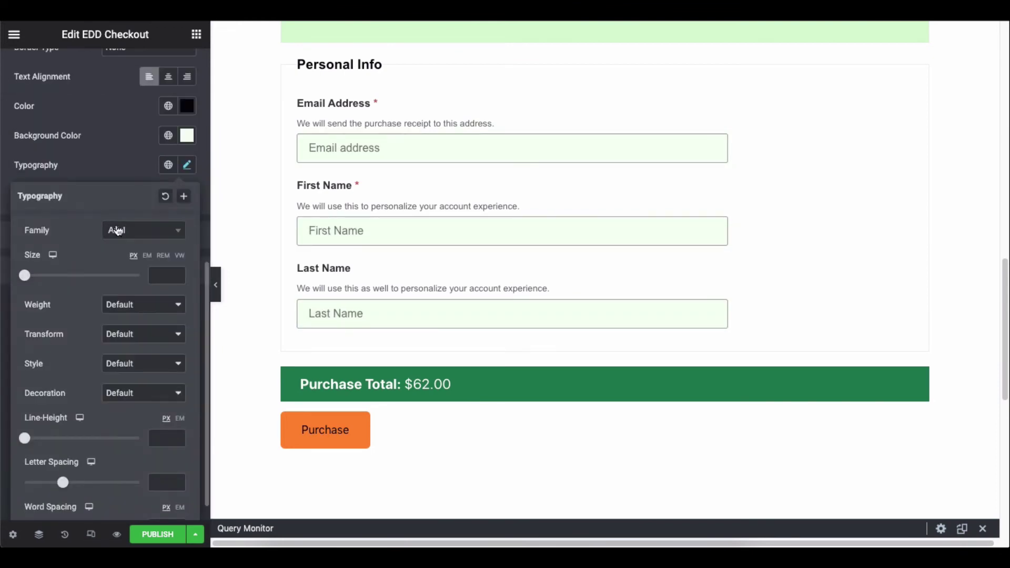
click(117, 231)
click(126, 320)
click(129, 232)
click(126, 303)
click(129, 184)
- Try a box shadow on the input fields, remove it, and close the Inputs settings
click(186, 192)
scroll(159, 363, down, 1)
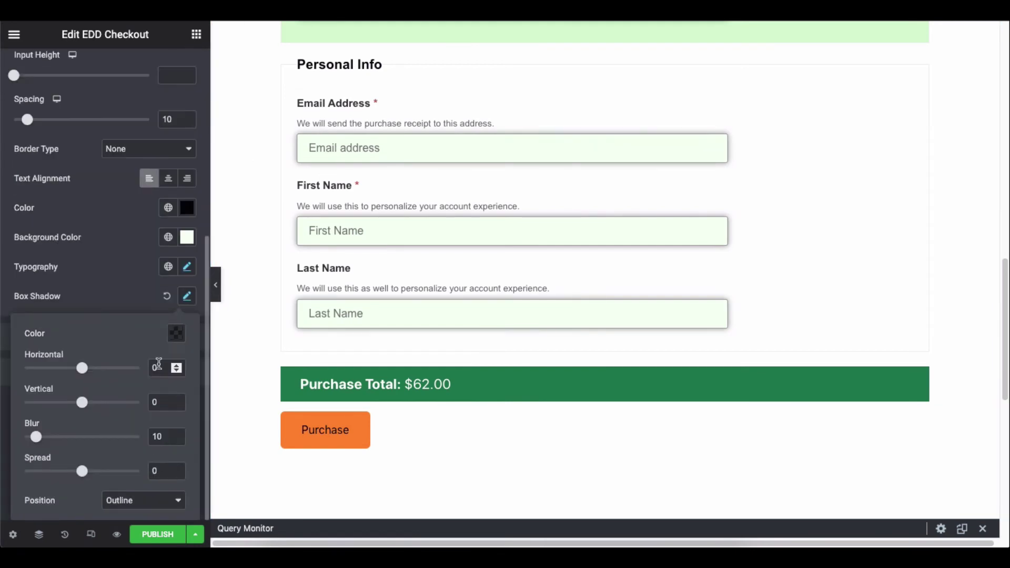
scroll(140, 422, up, 5)
click(135, 288)
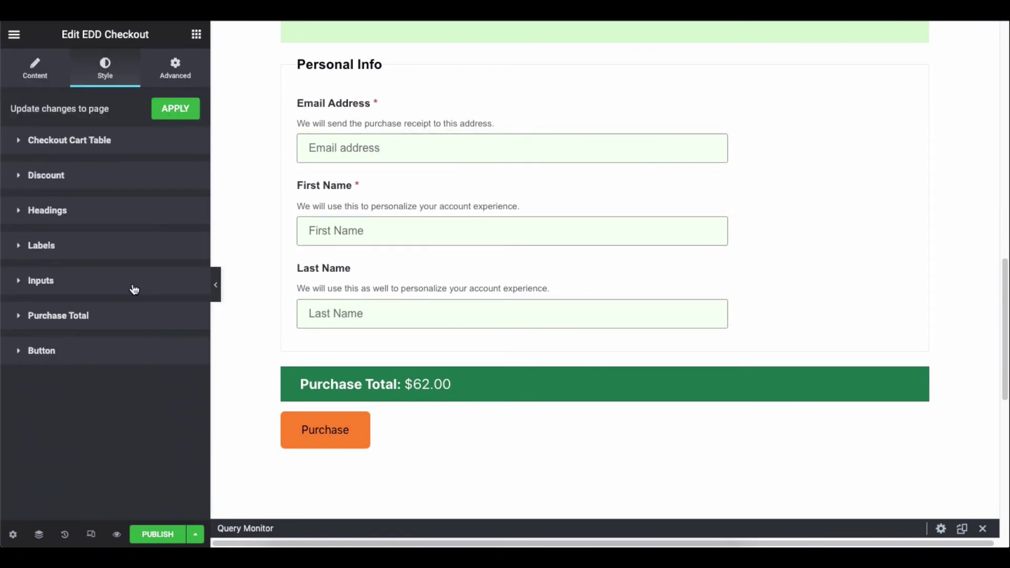
- Open the Purchase Total style settings, try a darker text colour, and revert it to white
click(123, 317)
click(188, 260)
drag(149, 338, 161, 416)
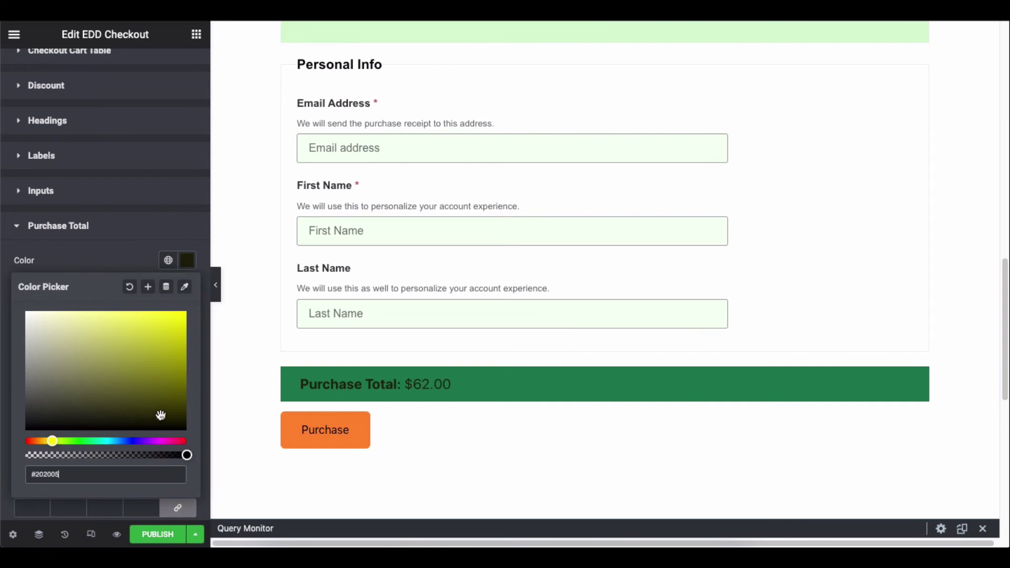
click(129, 287)
- Set the Purchase Total's font family to Arial
click(187, 290)
click(140, 355)
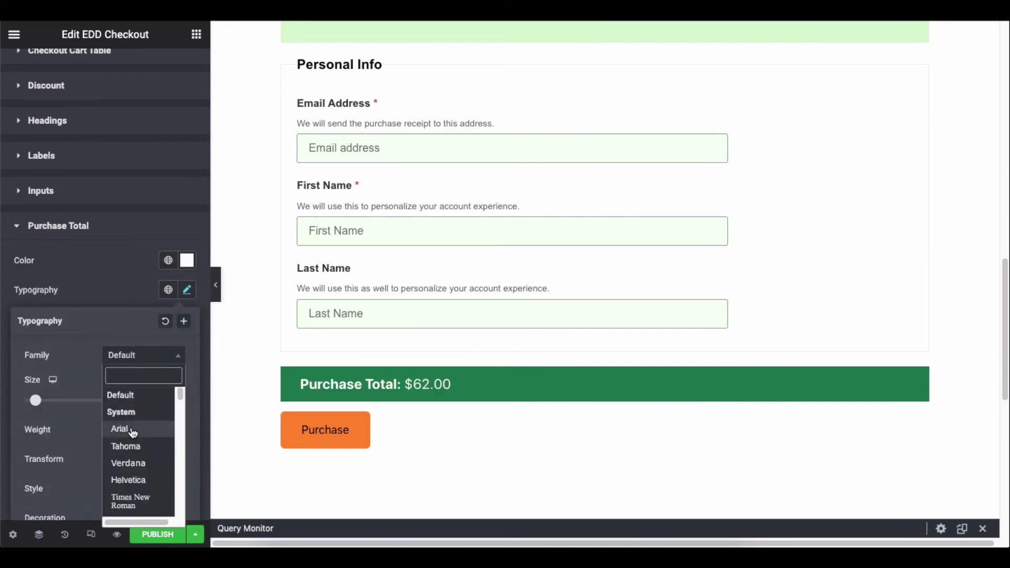
click(131, 429)
click(136, 298)
- Try a gradient background and another background colour on the Purchase Total, restoring the classic type and #1E8054
click(187, 318)
click(165, 318)
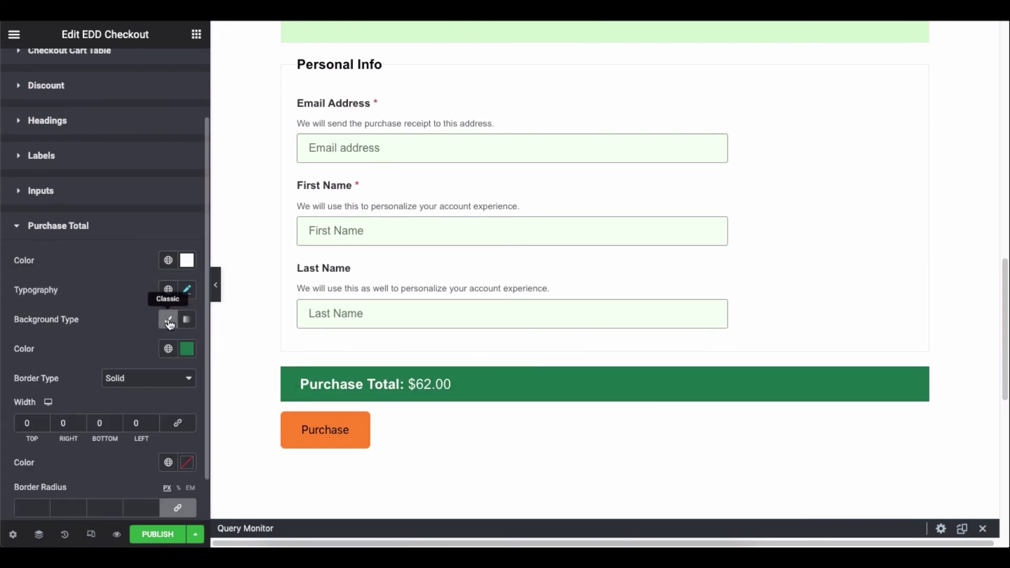
click(186, 349)
drag(136, 232, 130, 195)
click(129, 126)
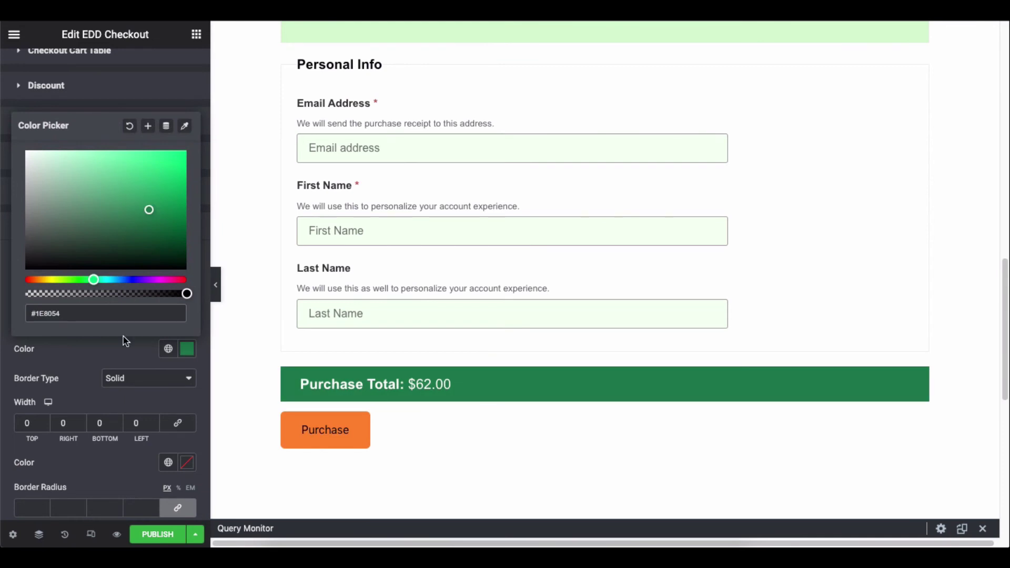
click(125, 338)
- Examine the Purchase Total's border types and set its border width to 10 on all sides
scroll(126, 337, down, 2)
click(126, 330)
click(129, 330)
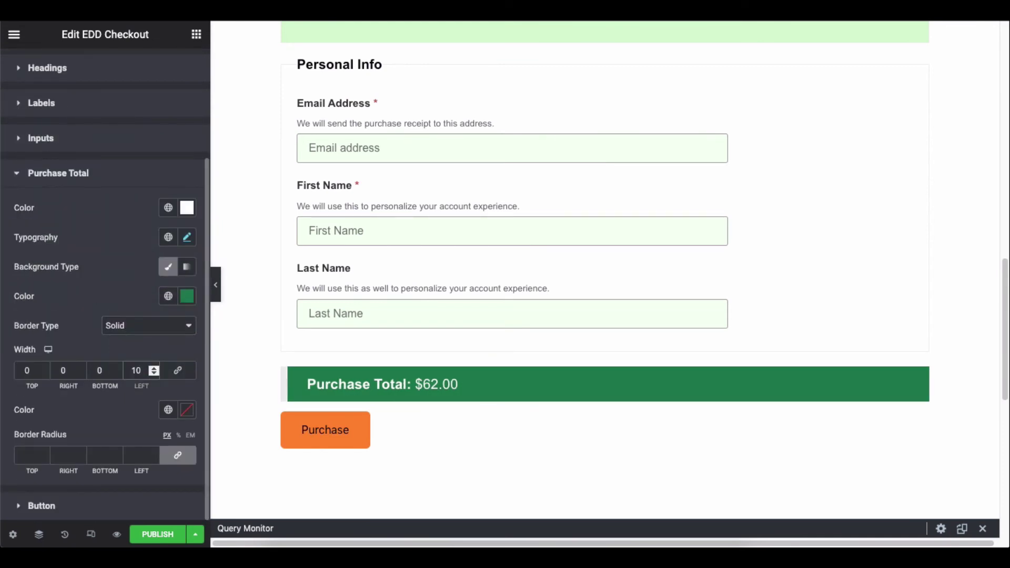
click(139, 370)
text(10)
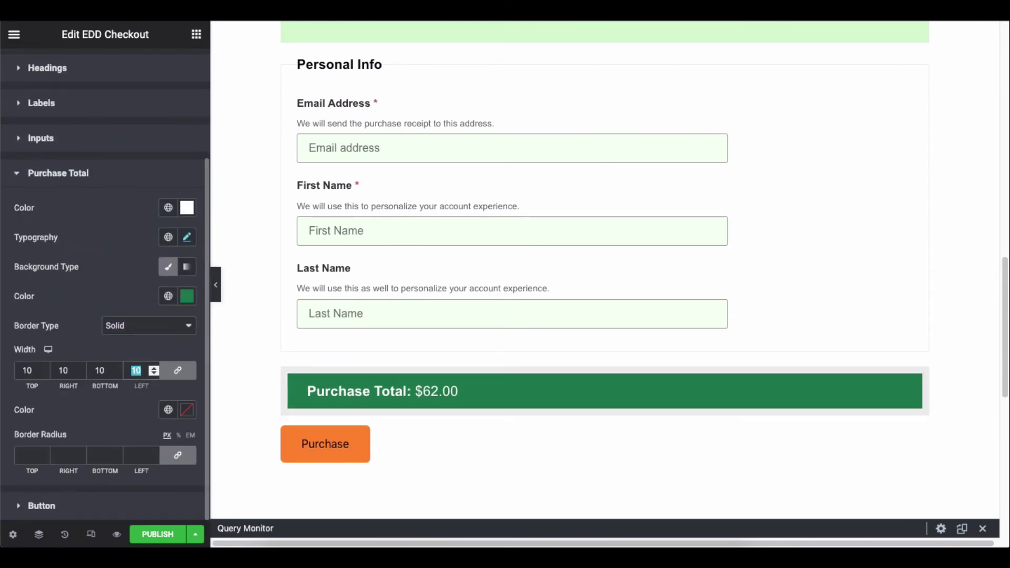
- Clear the Purchase Total's border width on all sides, and try a border colour before resetting it
key(BackSpace)
click(186, 413)
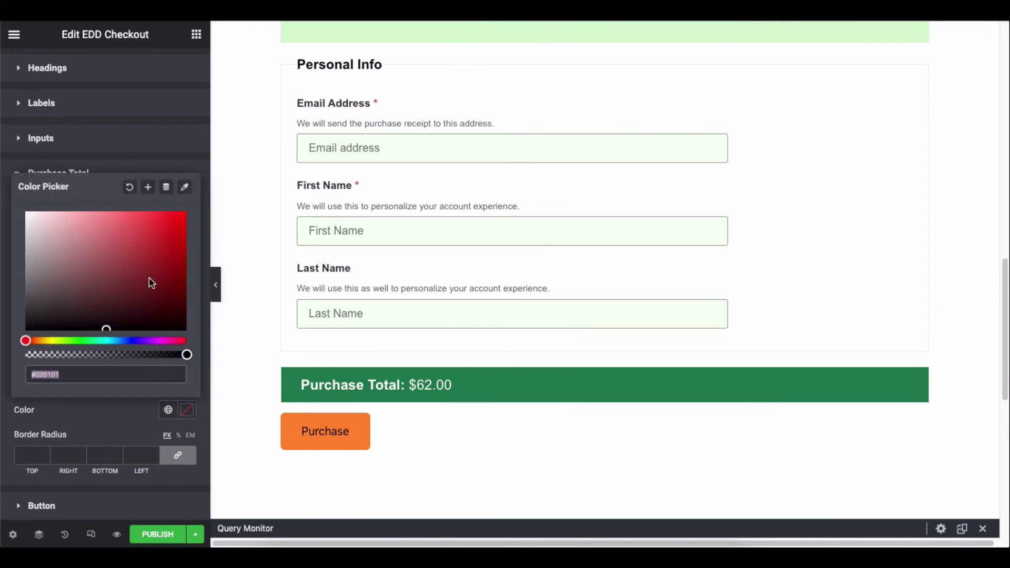
drag(149, 282, 150, 243)
click(130, 190)
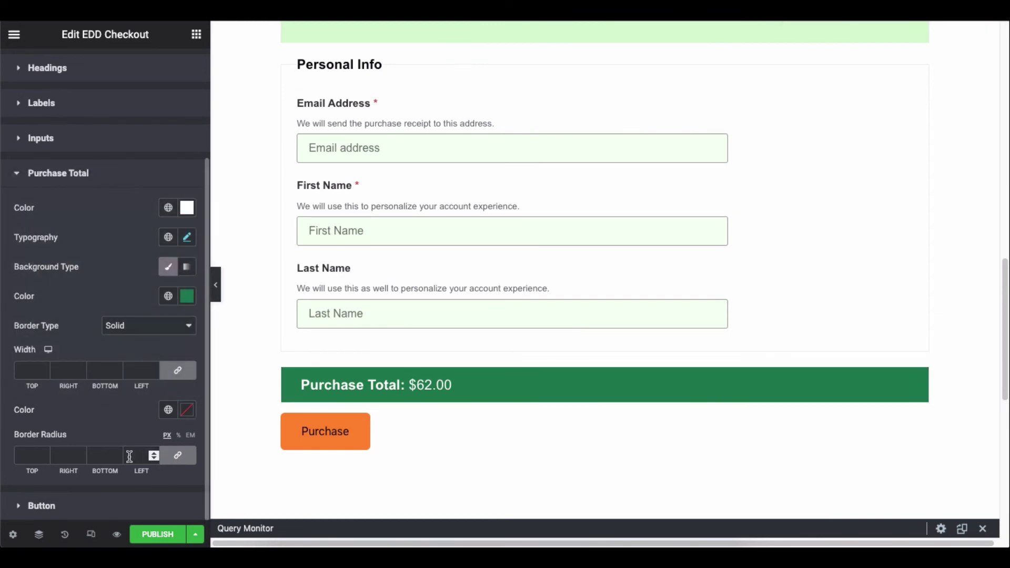
- Open the Button style settings and choose a font family in the Purchase button's typography
scroll(125, 284, up, 2)
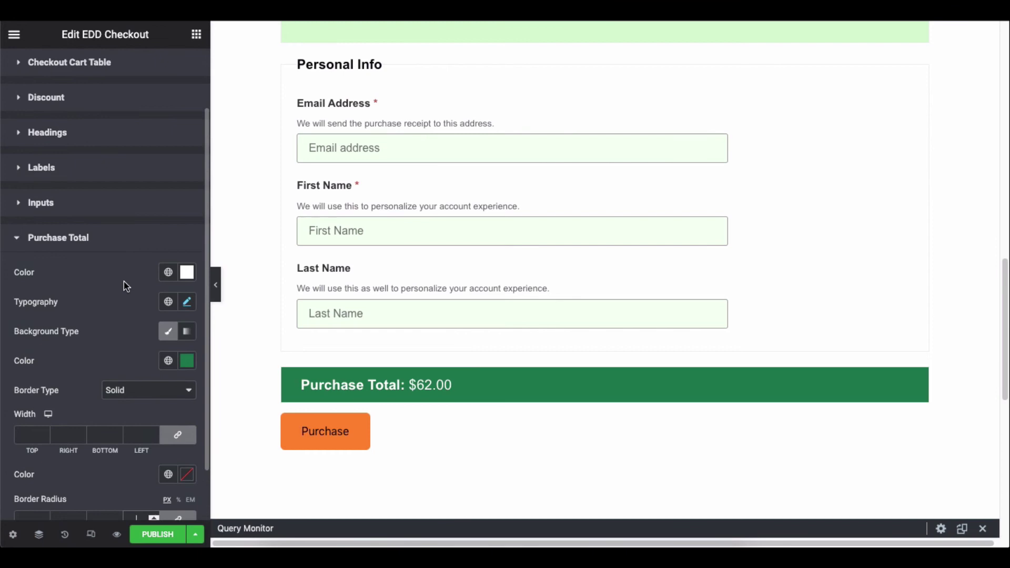
click(122, 242)
click(114, 351)
scroll(129, 263, down, 5)
click(187, 138)
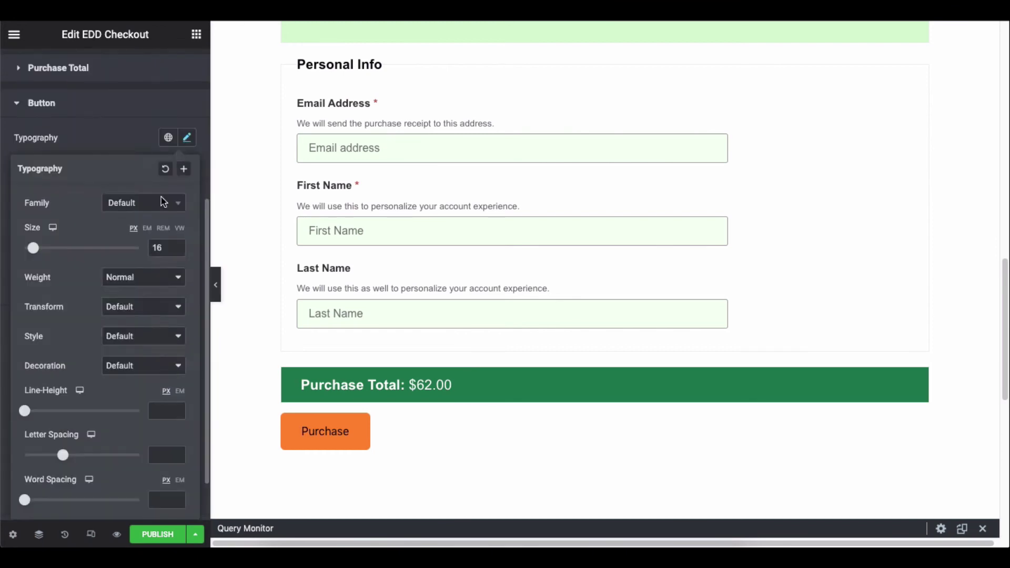
click(157, 203)
click(133, 283)
click(129, 145)
- Try centre and right alignment on the Purchase button, returning it to left alignment
click(168, 168)
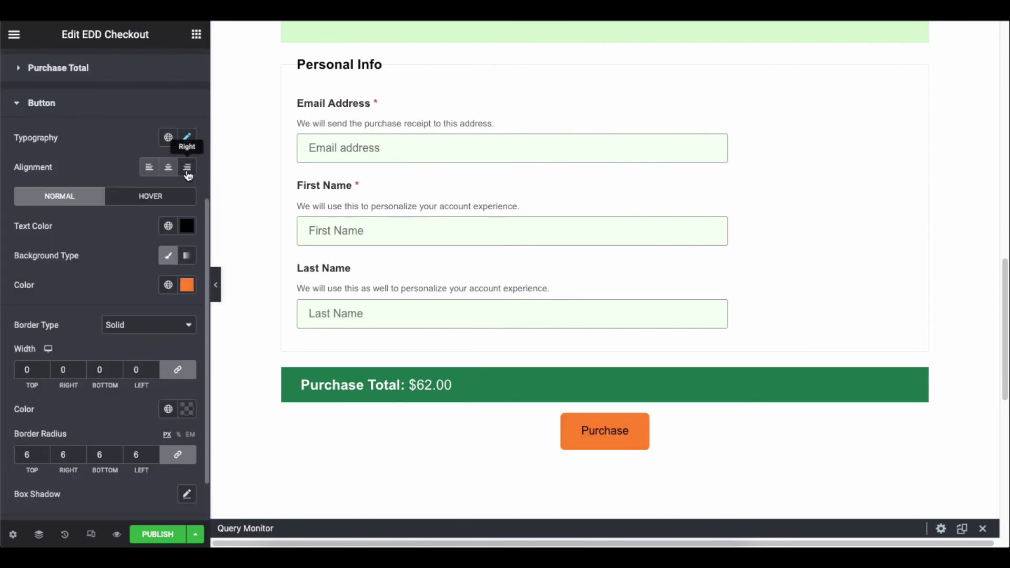
click(187, 170)
click(150, 168)
- Try a near-white text colour on the Purchase button's normal state and restore black
click(149, 199)
click(82, 199)
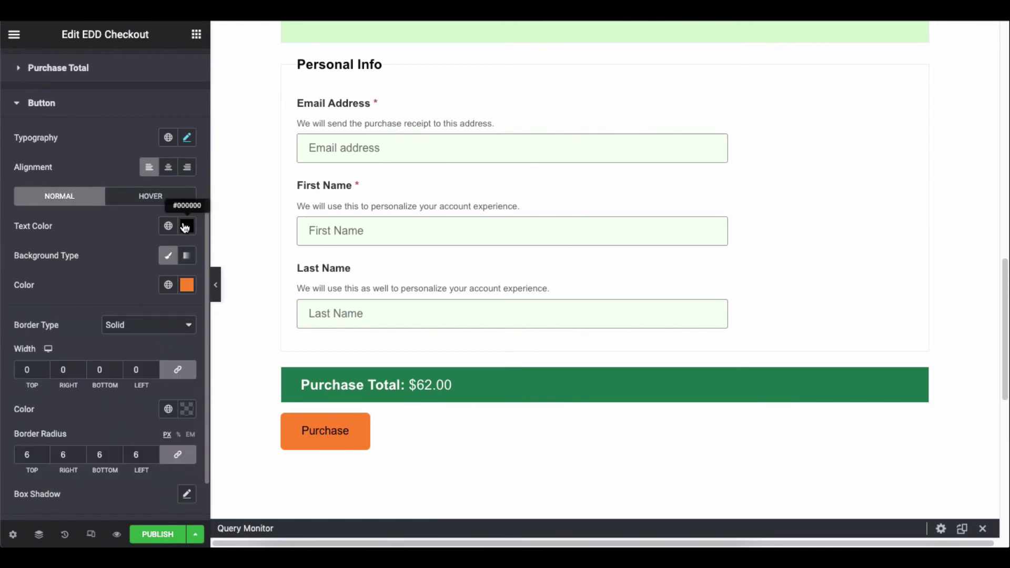
click(186, 225)
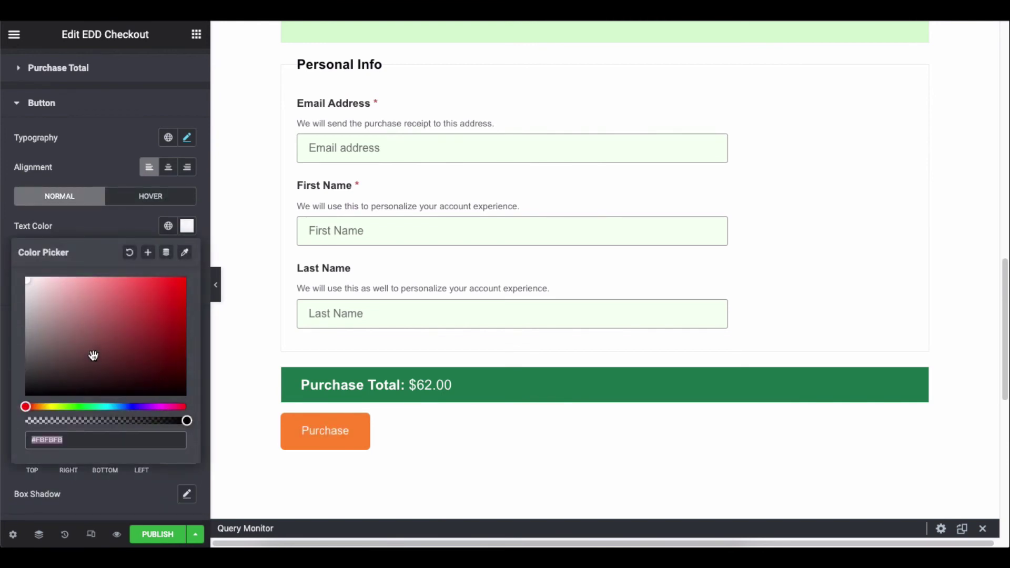
click(94, 393)
click(187, 226)
- Try background colour #4DA792 on the Purchase button and reset it to the original orange
click(186, 286)
drag(164, 384, 111, 378)
click(100, 465)
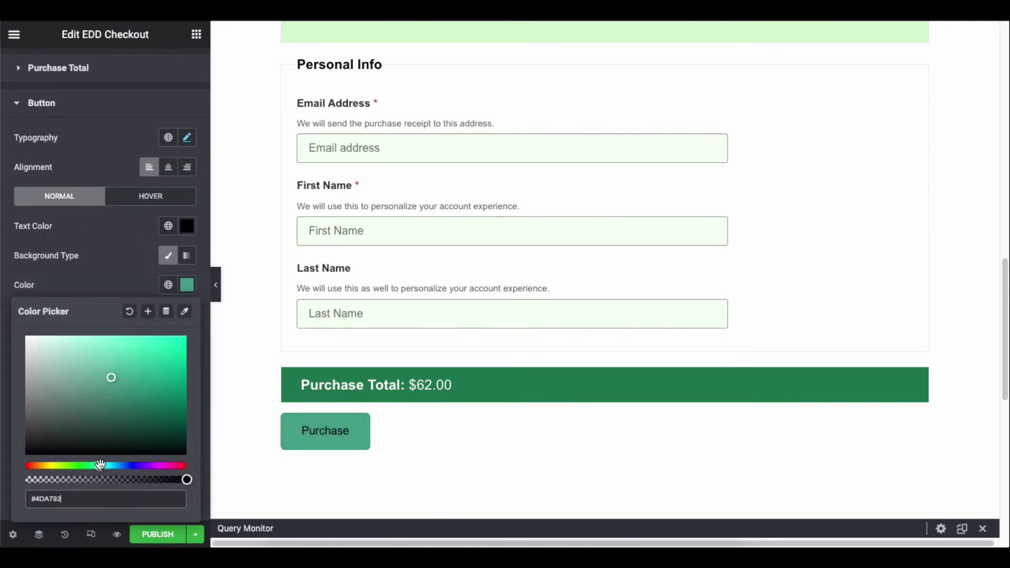
click(129, 312)
click(125, 274)
- Try a light text colour and background colour #413118 for the button's hover state, resetting both
click(142, 197)
click(185, 227)
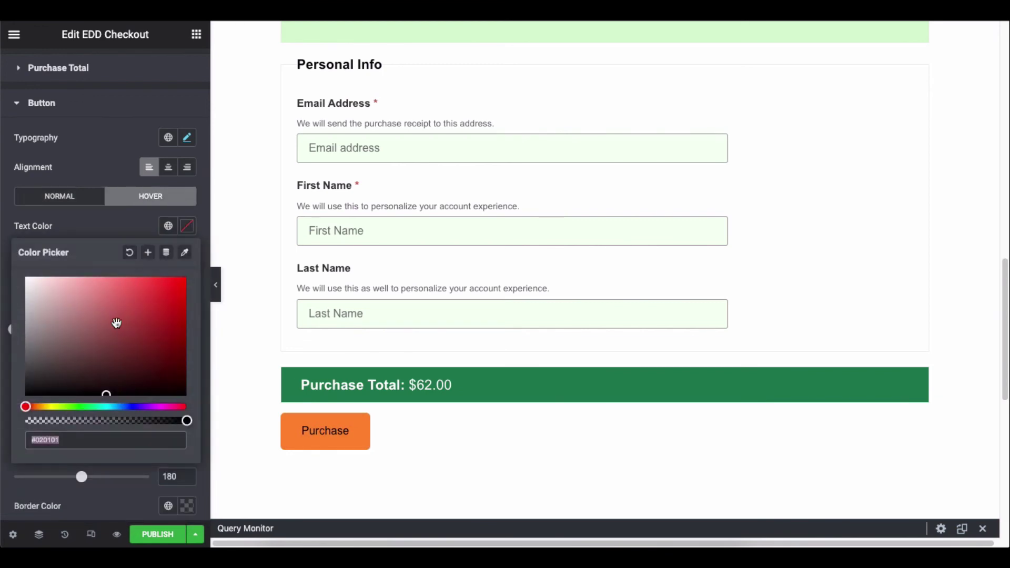
click(187, 285)
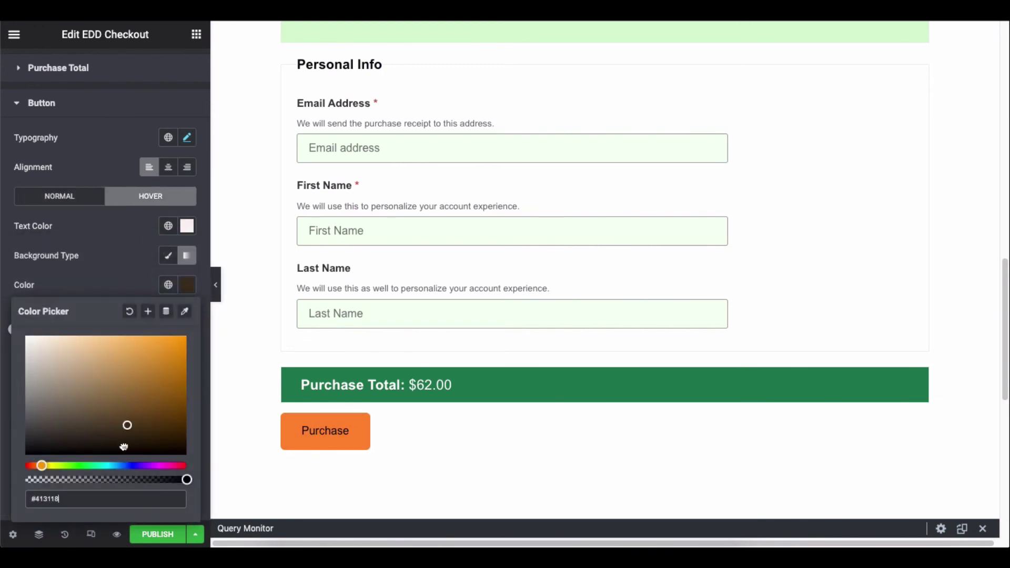
click(129, 311)
click(187, 226)
click(129, 253)
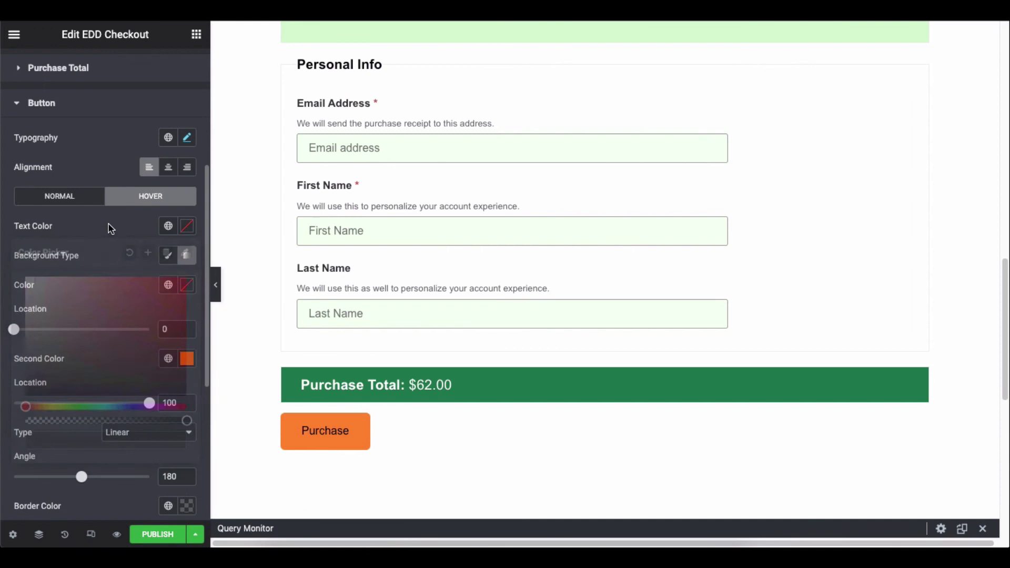
- Return to the button's normal state, try a border width of 10, and clear the width on all sides
click(78, 201)
click(120, 326)
click(124, 322)
scroll(125, 322, down, 2)
double_click(141, 309)
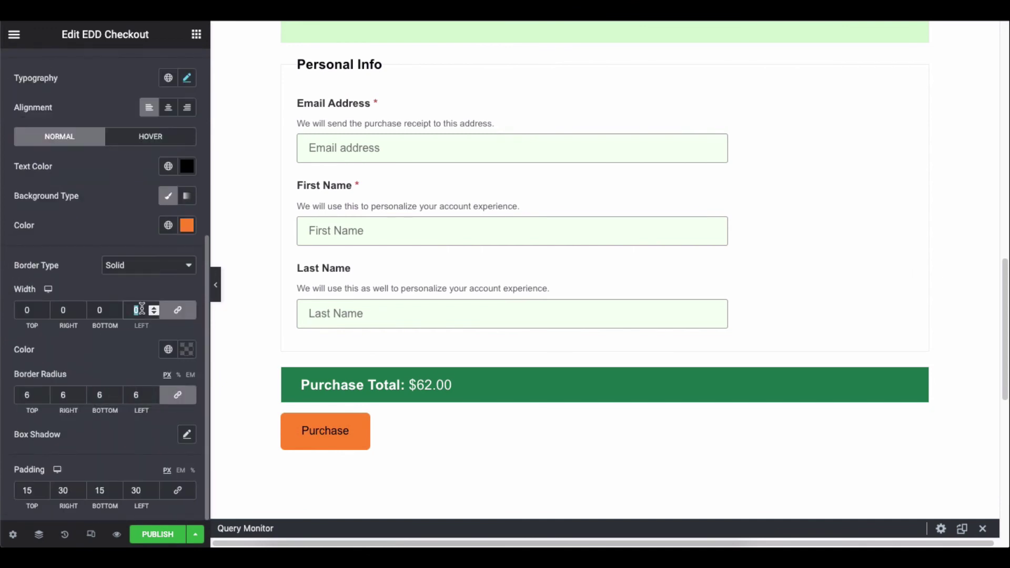
text(10)
key(BackSpace)
key(BackSpace)
- Set the button's border radius to 10 on all corners, and check its border colour and box shadow settings
click(188, 351)
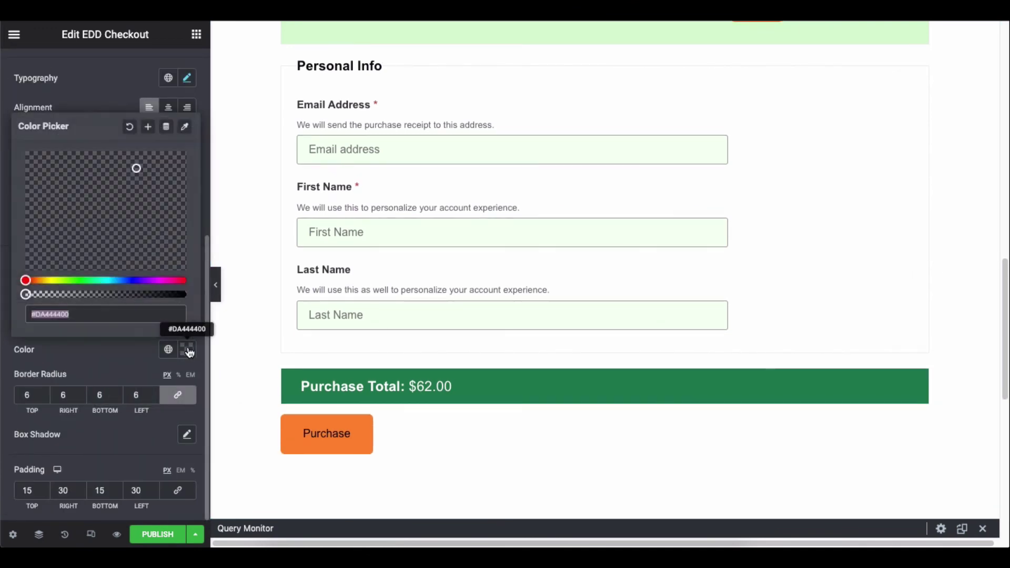
click(129, 348)
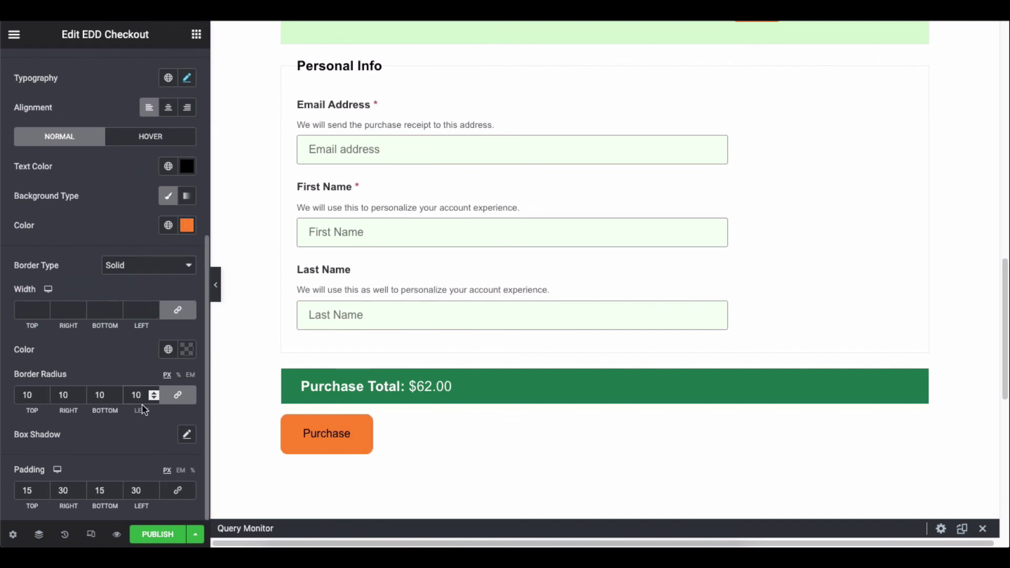
click(186, 435)
click(166, 298)
- Examine the EDD Checkout widget's advanced layout settings and other advanced sections, and return to its content settings
scroll(108, 358, up, 6)
click(182, 78)
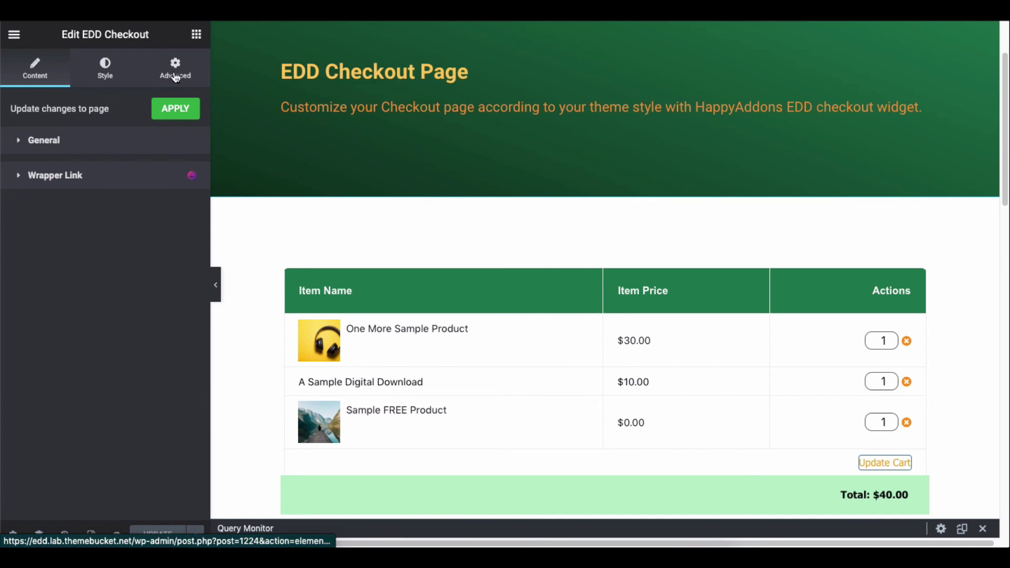
click(177, 77)
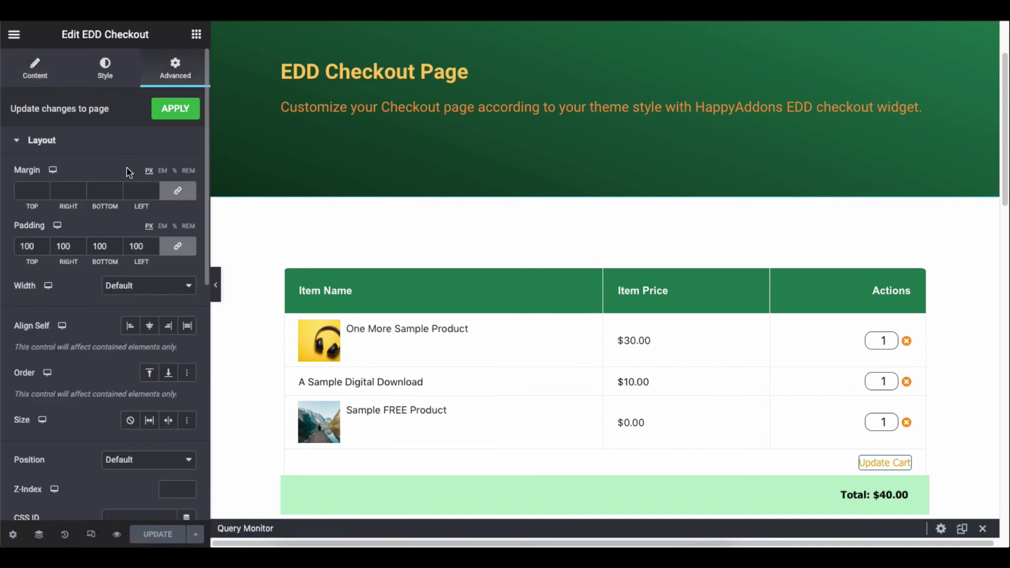
scroll(126, 336, down, 2)
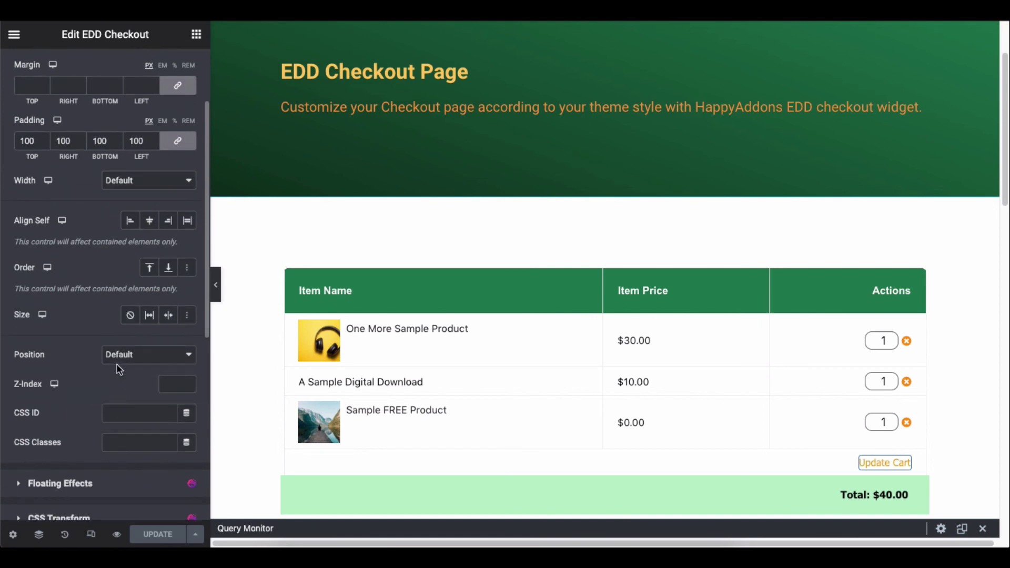
scroll(117, 365, up, 2)
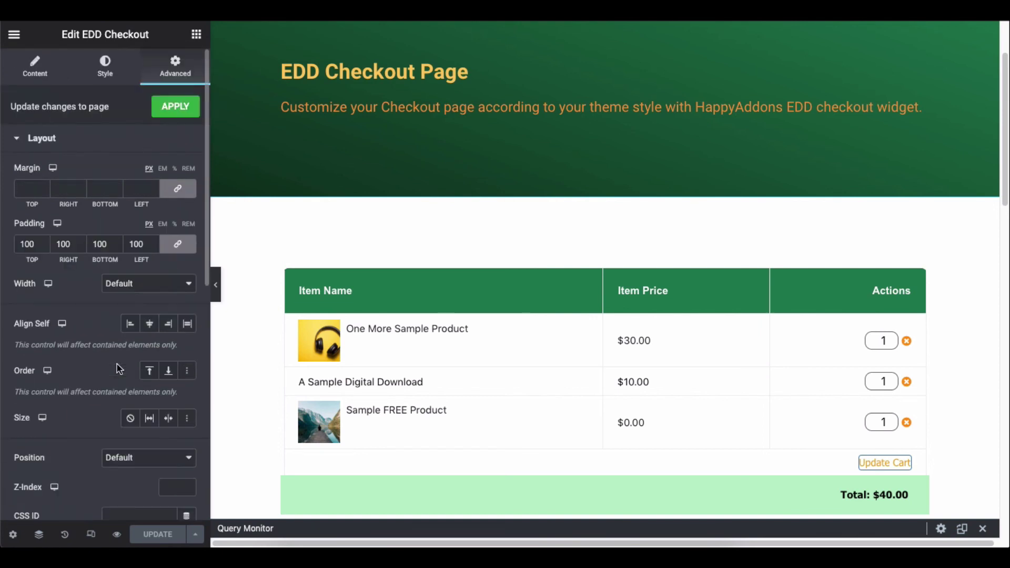
click(113, 150)
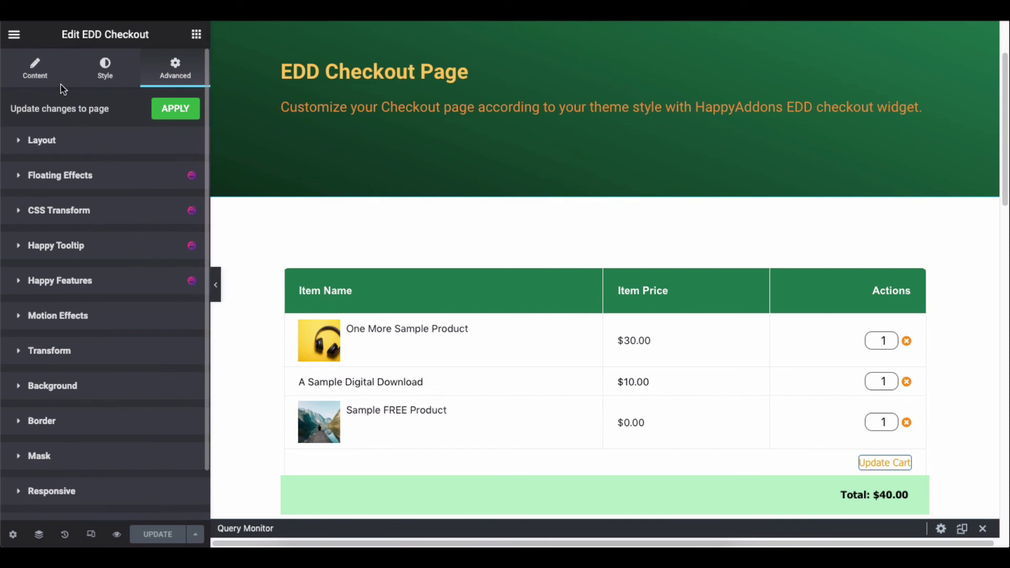
click(36, 70)
click(77, 141)
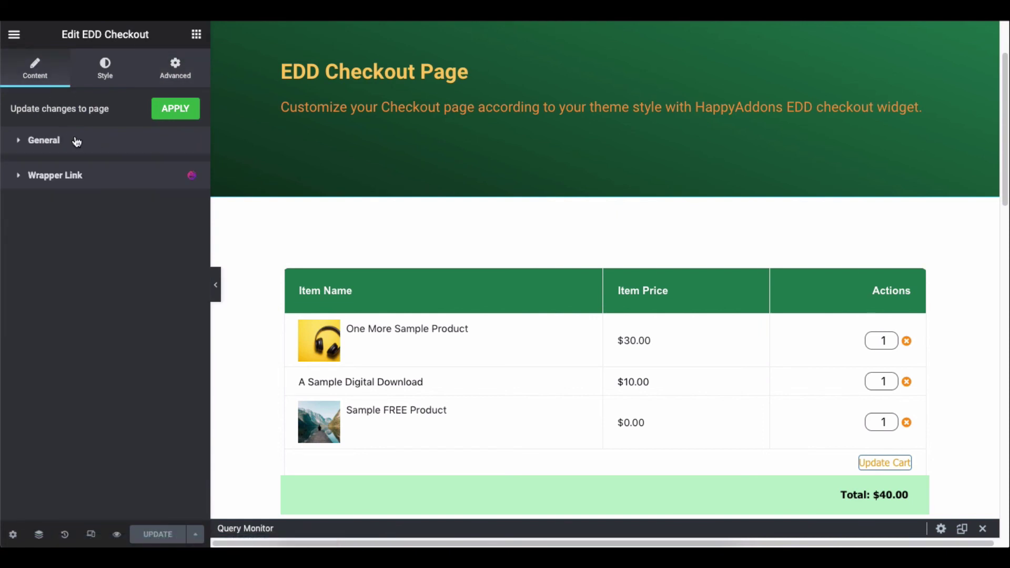